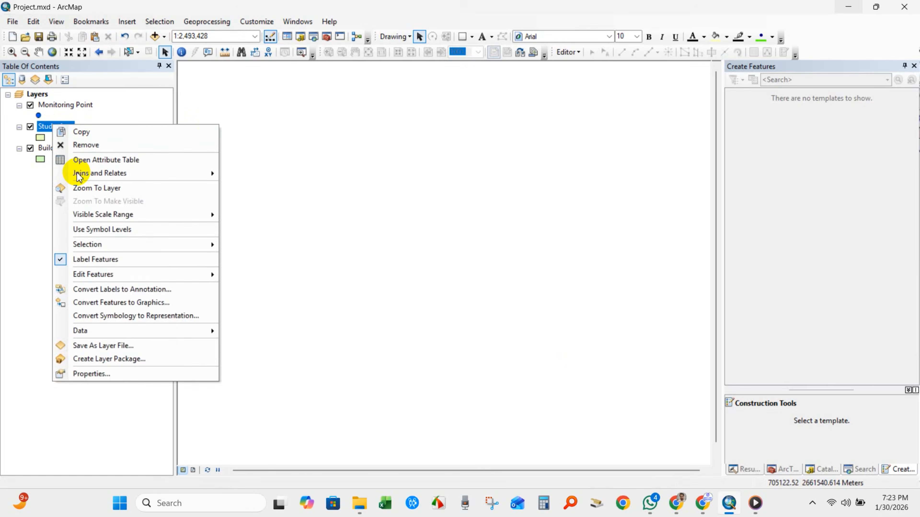
Zoom to the Building layer, and start an edit session on Building, continuing past the spatial reference warnings.
{"action": "right_click", "coordinate": [43, 153]}
{"action": "left_click", "coordinate": [83, 212]}
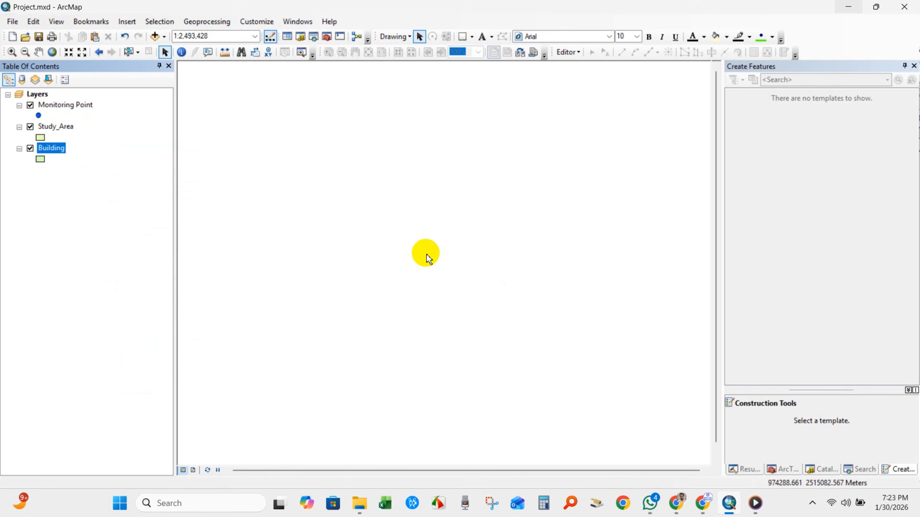
{"action": "left_click", "coordinate": [568, 52]}
{"action": "left_click", "coordinate": [585, 65]}
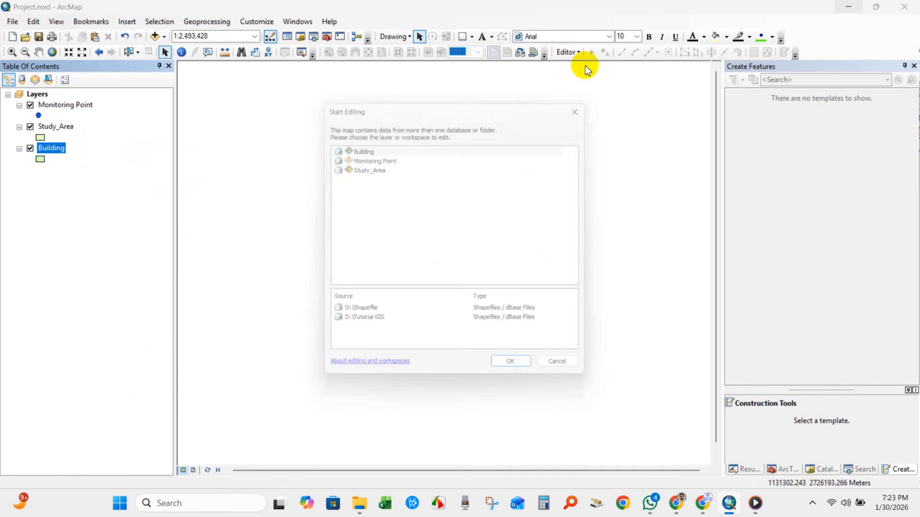
{"action": "left_click", "coordinate": [362, 147]}
{"action": "left_click", "coordinate": [519, 377]}
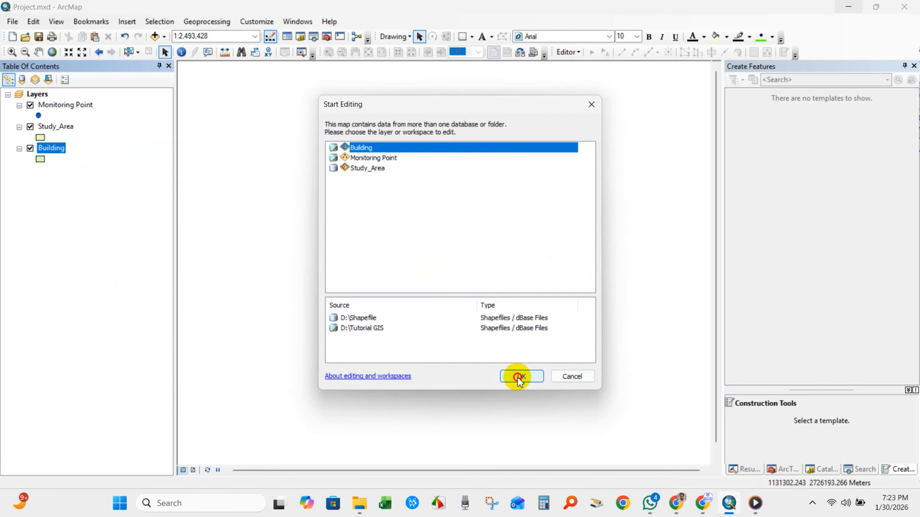
{"action": "left_click_drag", "start_coordinate": [451, 108], "coordinate": [424, 99]}
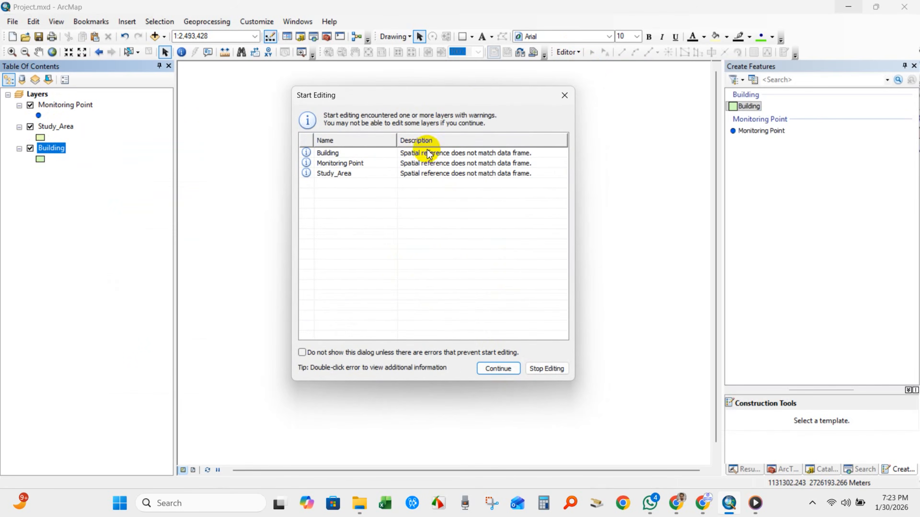
{"action": "left_click", "coordinate": [428, 155]}
{"action": "left_click", "coordinate": [433, 174]}
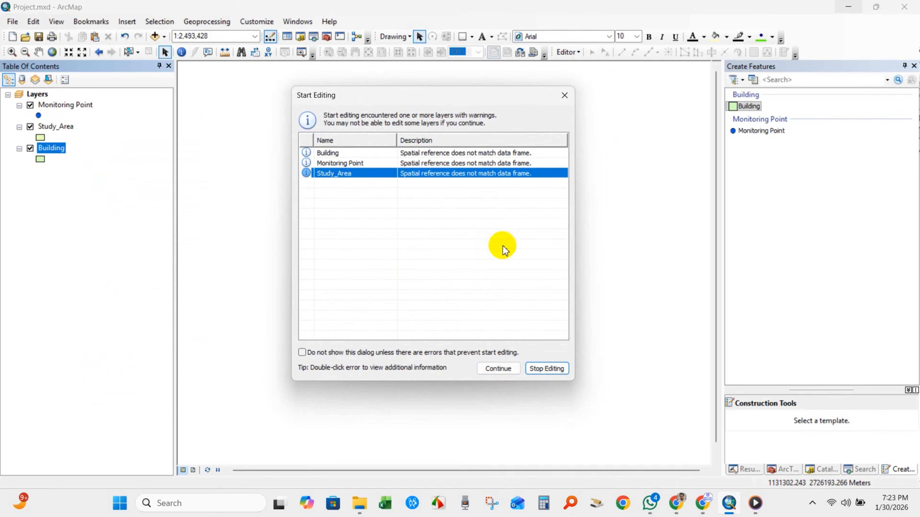
{"action": "left_click", "coordinate": [498, 369]}
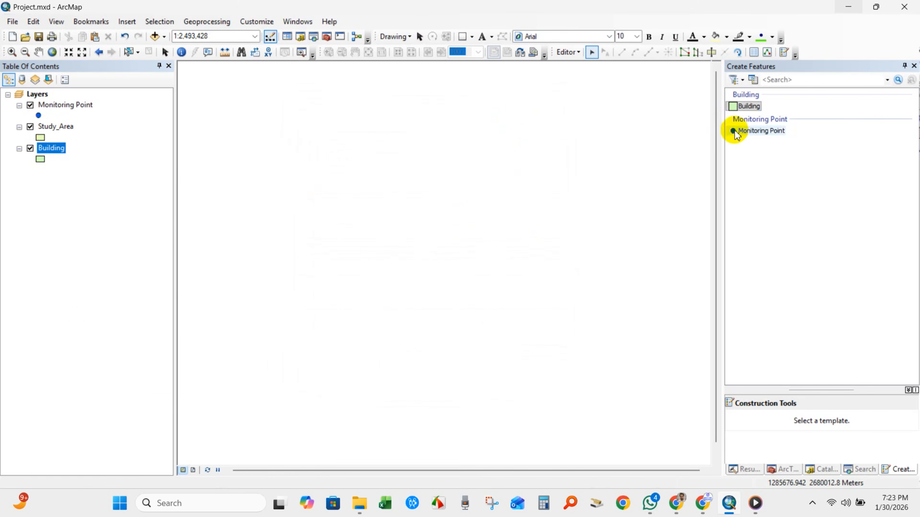
Place a Monitoring Point feature on the map and draw a six-vertex Building polygon near the map's centre.
{"action": "left_click", "coordinate": [734, 130]}
{"action": "left_click", "coordinate": [499, 174]}
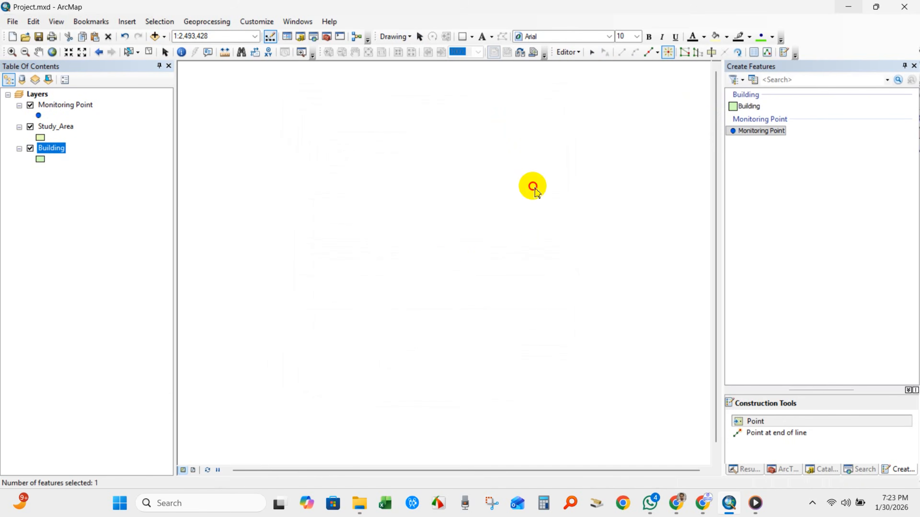
{"action": "left_click", "coordinate": [736, 111]}
{"action": "left_click", "coordinate": [363, 214]}
{"action": "left_click", "coordinate": [374, 181]}
{"action": "left_click", "coordinate": [419, 200]}
{"action": "left_click", "coordinate": [429, 225]}
{"action": "left_click", "coordinate": [397, 240]}
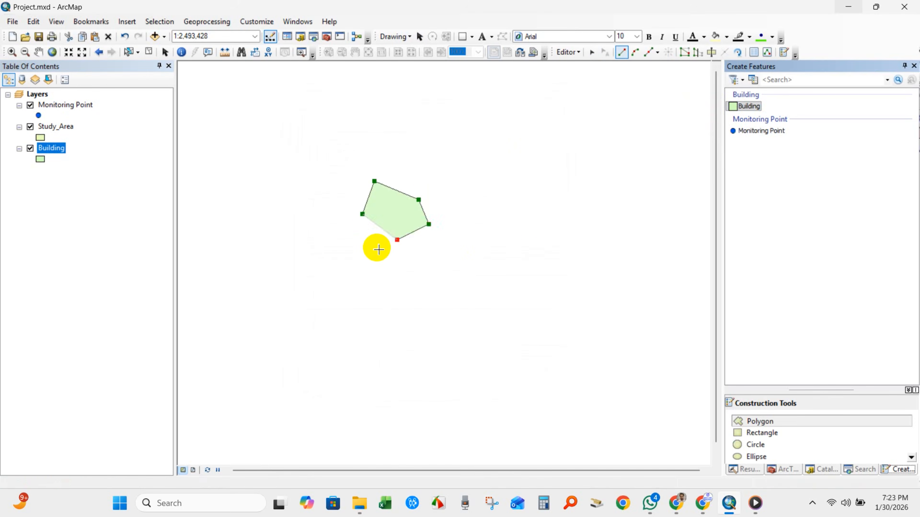
{"action": "double_click", "coordinate": [378, 249]}
Draw a second Building polygon with seven vertices east of the first one.
{"action": "left_click", "coordinate": [454, 187]}
{"action": "left_click", "coordinate": [464, 166]}
{"action": "left_click", "coordinate": [488, 164]}
{"action": "left_click", "coordinate": [511, 181]}
{"action": "left_click", "coordinate": [513, 206]}
{"action": "left_click", "coordinate": [491, 222]}
{"action": "double_click", "coordinate": [449, 238]}
Draw a third Building polygon with six vertices west of the first one.
{"action": "left_click", "coordinate": [263, 203]}
{"action": "left_click", "coordinate": [264, 177]}
{"action": "left_click", "coordinate": [288, 185]}
{"action": "left_click", "coordinate": [338, 216]}
{"action": "left_click", "coordinate": [323, 235]}
{"action": "double_click", "coordinate": [286, 246]}
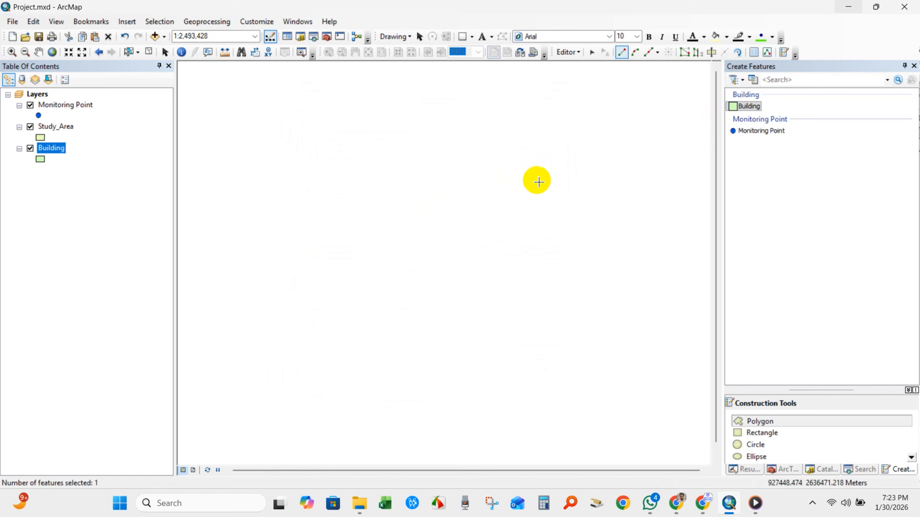
Stop the edit session without saving the drawn features.
{"action": "left_click", "coordinate": [569, 51]}
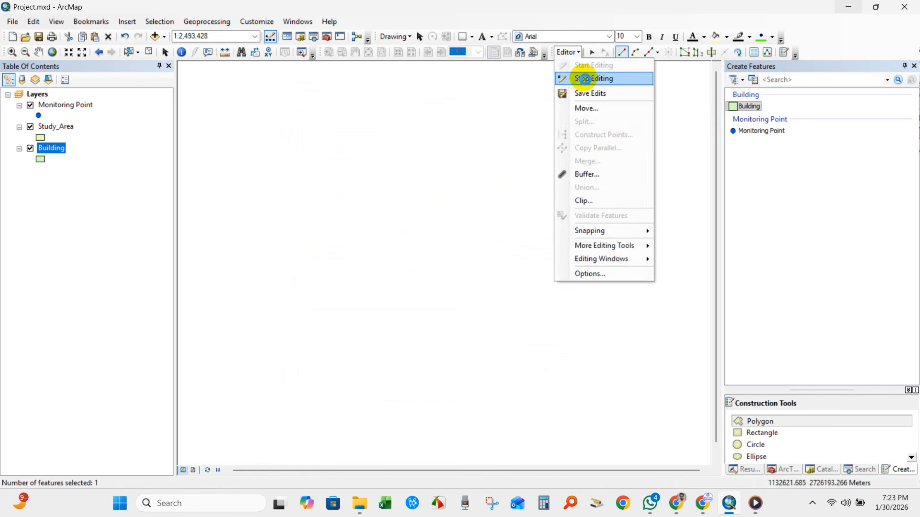
{"action": "left_click", "coordinate": [584, 75]}
{"action": "left_click", "coordinate": [467, 287]}
Start another edit session and bring up the list of layers with spatial reference warnings.
{"action": "left_click", "coordinate": [568, 52]}
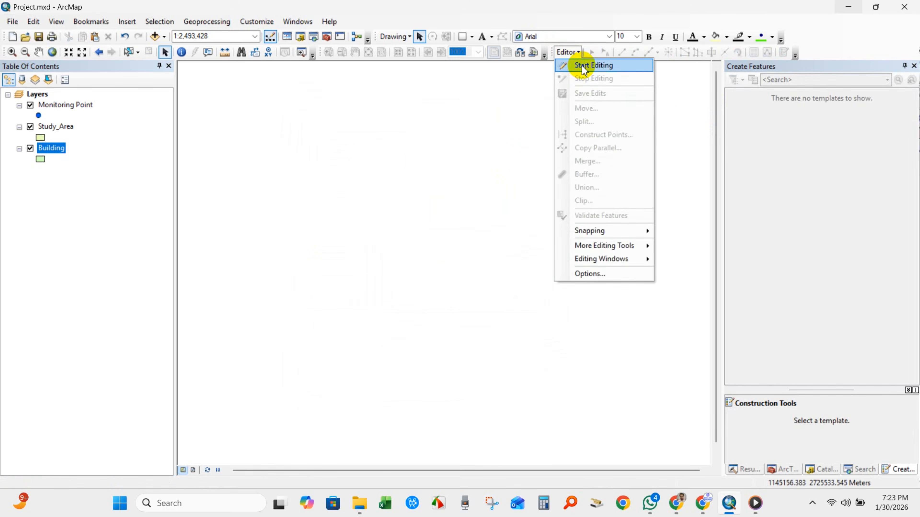
{"action": "left_click", "coordinate": [582, 64]}
{"action": "left_click", "coordinate": [516, 370]}
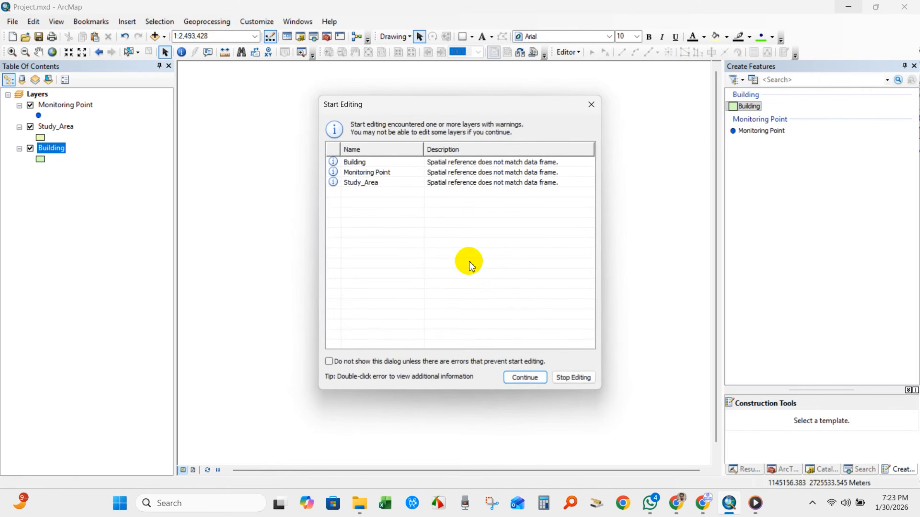
{"action": "left_click_drag", "start_coordinate": [490, 105], "coordinate": [450, 105]}
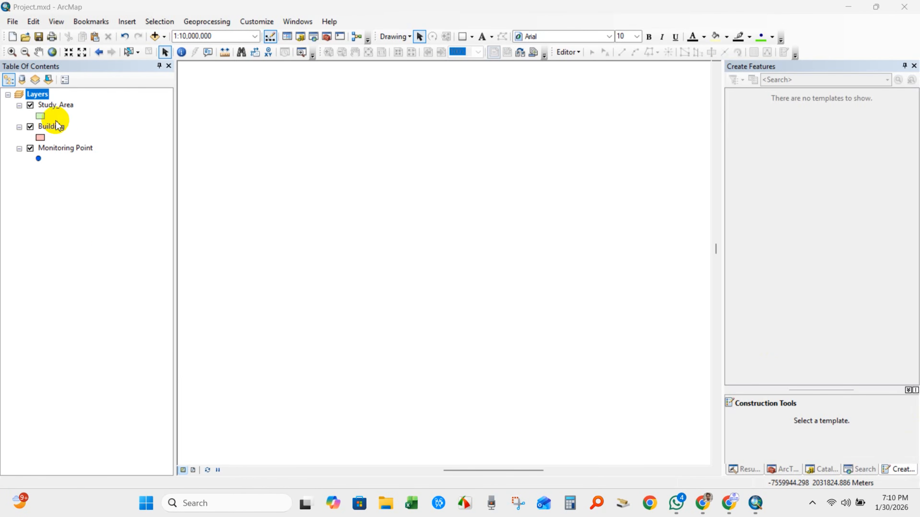
Try zooming to the Study_Area, Building and Monitoring Point layers one after another.
{"action": "left_click_drag", "start_coordinate": [52, 108], "coordinate": [48, 129]}
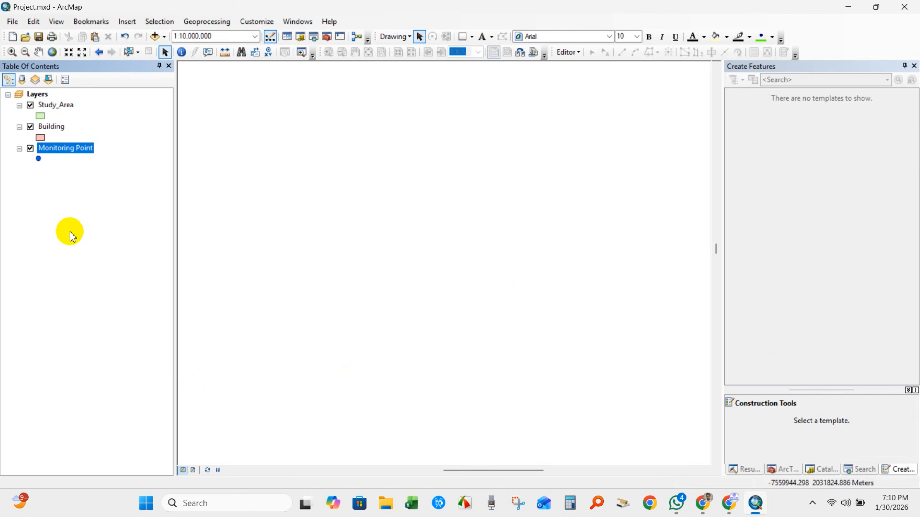
{"action": "right_click", "coordinate": [53, 111]}
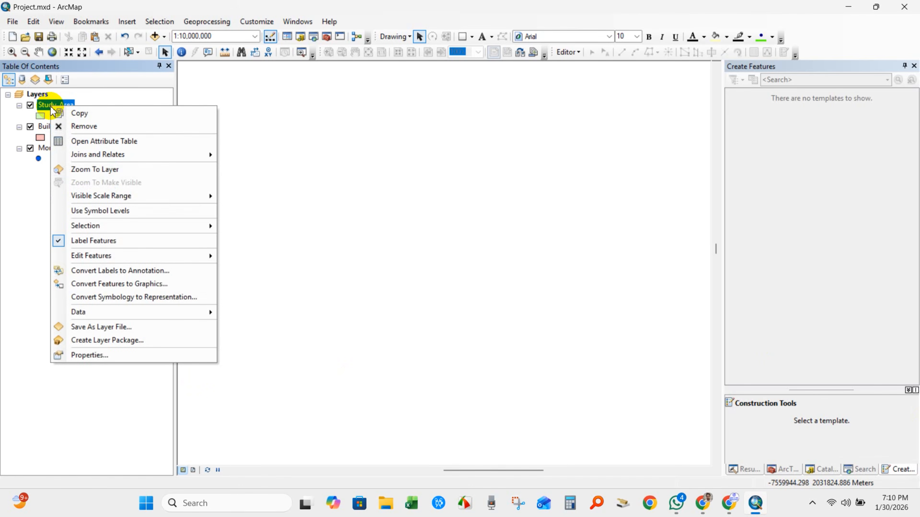
{"action": "left_click", "coordinate": [83, 169]}
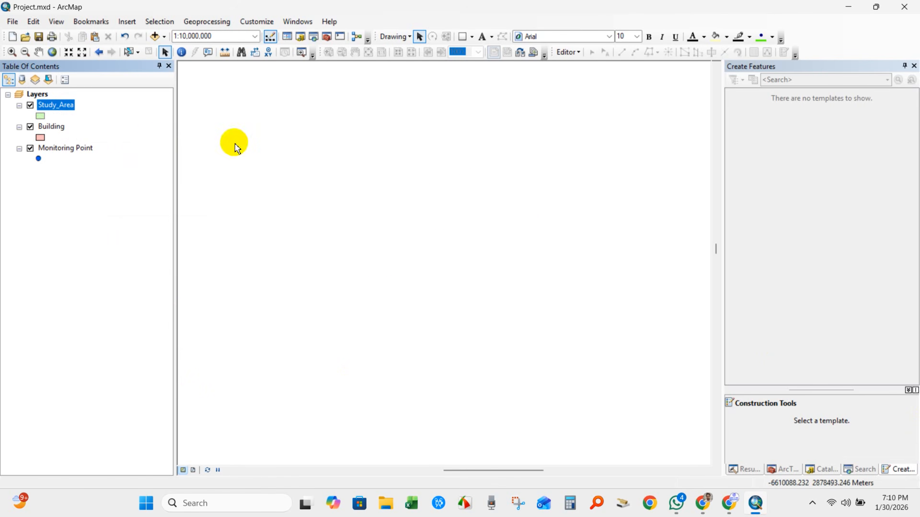
{"action": "right_click", "coordinate": [53, 129]}
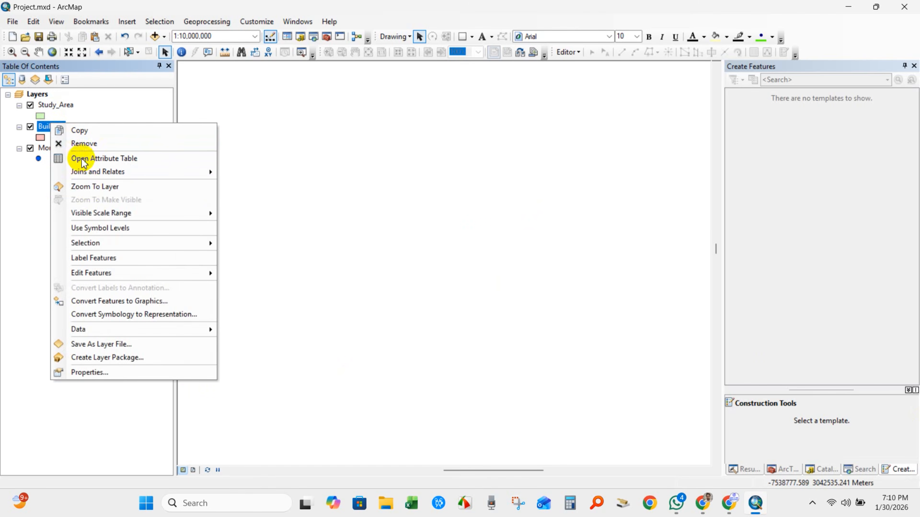
{"action": "left_click", "coordinate": [95, 186]}
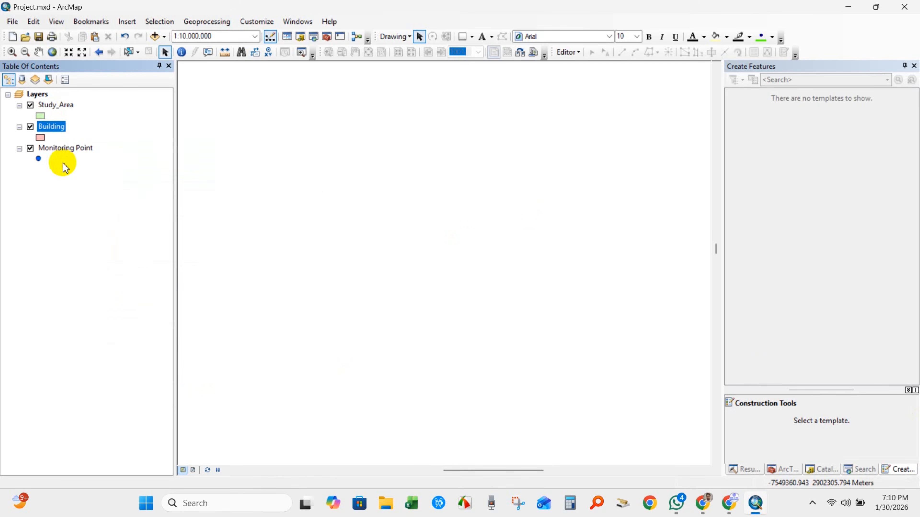
{"action": "right_click", "coordinate": [54, 155]}
{"action": "left_click", "coordinate": [91, 212]}
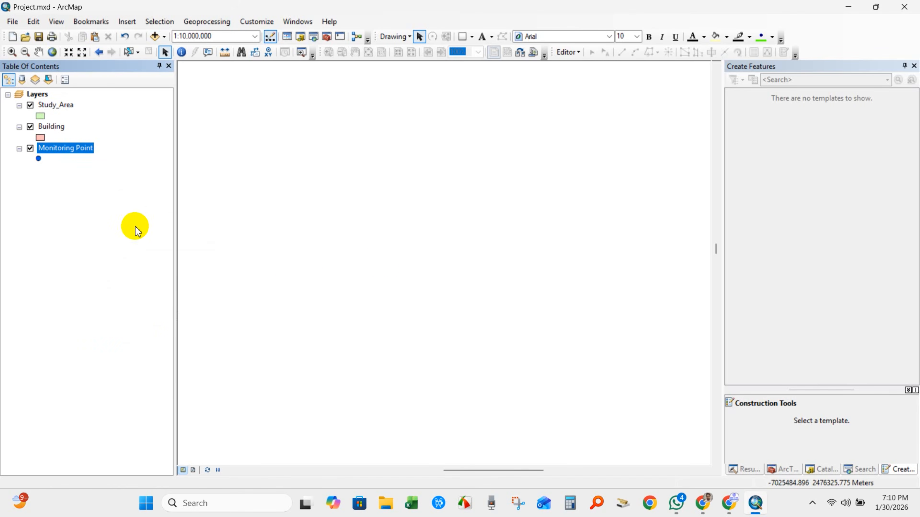
{"action": "left_click", "coordinate": [110, 212]}
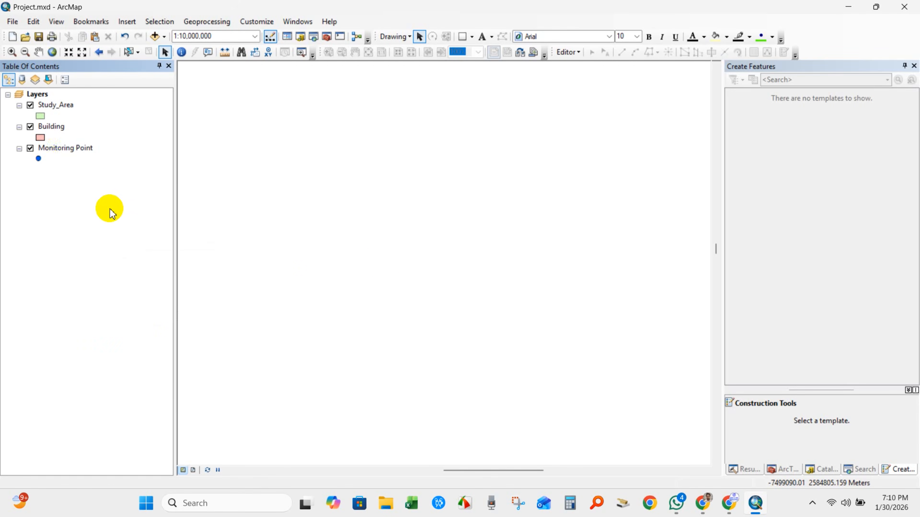
Start an edit session with the Building layer chosen and continue past the spatial reference warnings.
{"action": "left_click", "coordinate": [564, 54]}
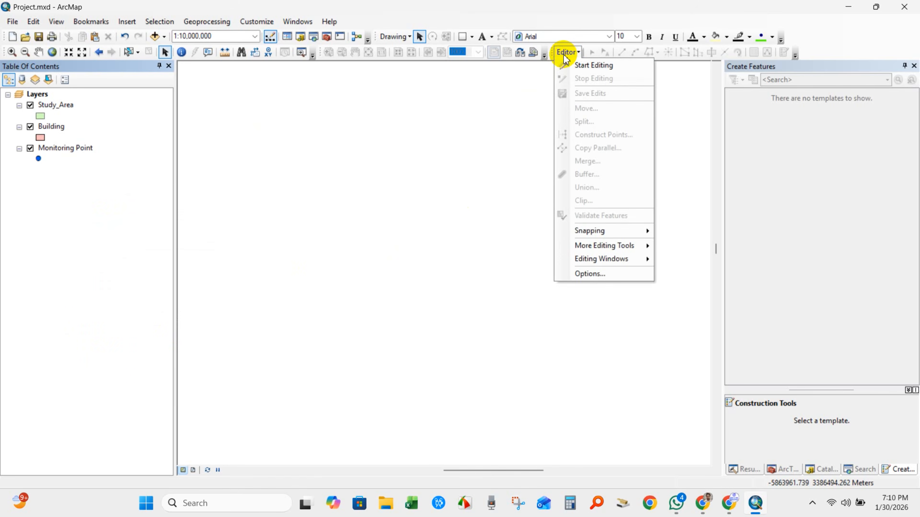
{"action": "left_click", "coordinate": [585, 67]}
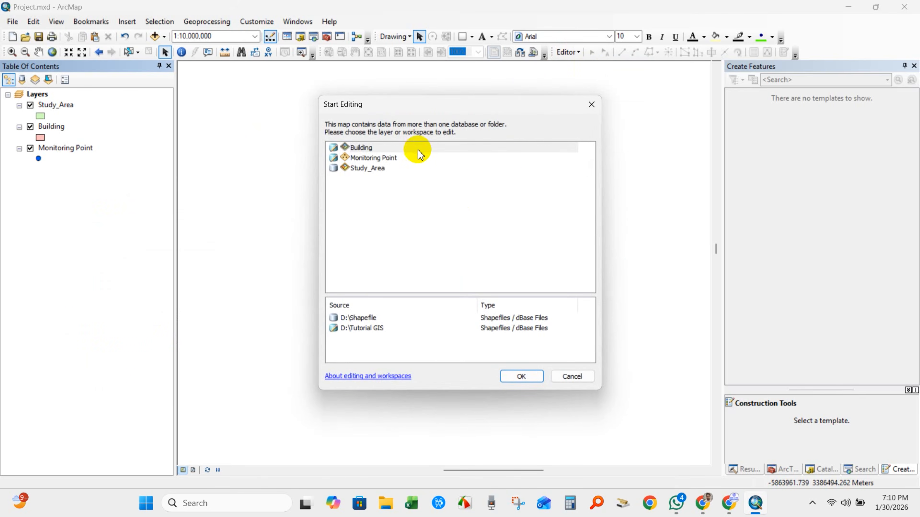
{"action": "left_click", "coordinate": [360, 150]}
{"action": "left_click", "coordinate": [519, 375]}
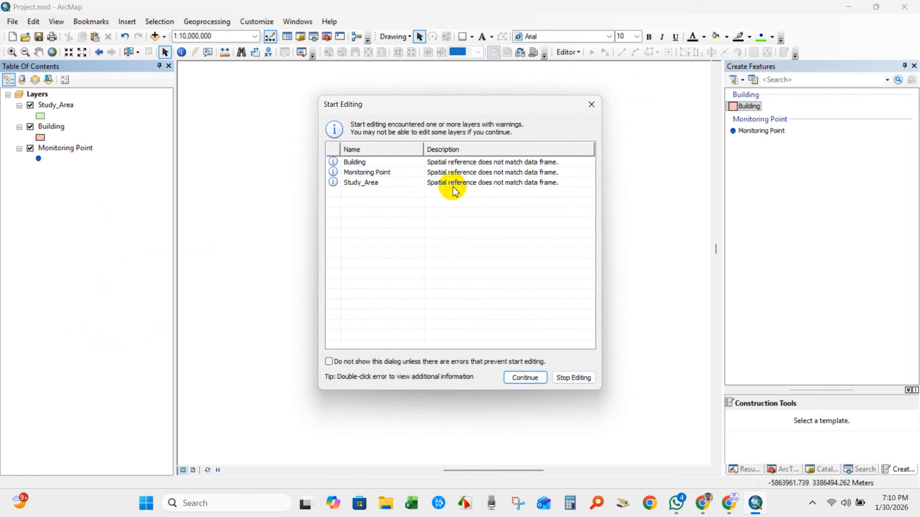
{"action": "mouse_move", "coordinate": [412, 98]}
{"action": "left_mouse_down"}
{"action": "mouse_move", "coordinate": [432, 109]}
{"action": "mouse_move", "coordinate": [414, 94]}
{"action": "left_mouse_up"}
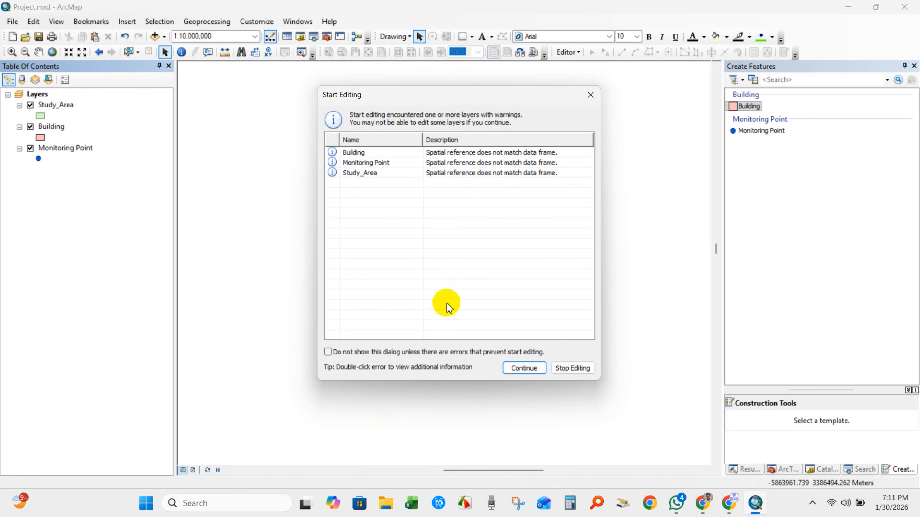
{"action": "left_click", "coordinate": [527, 372]}
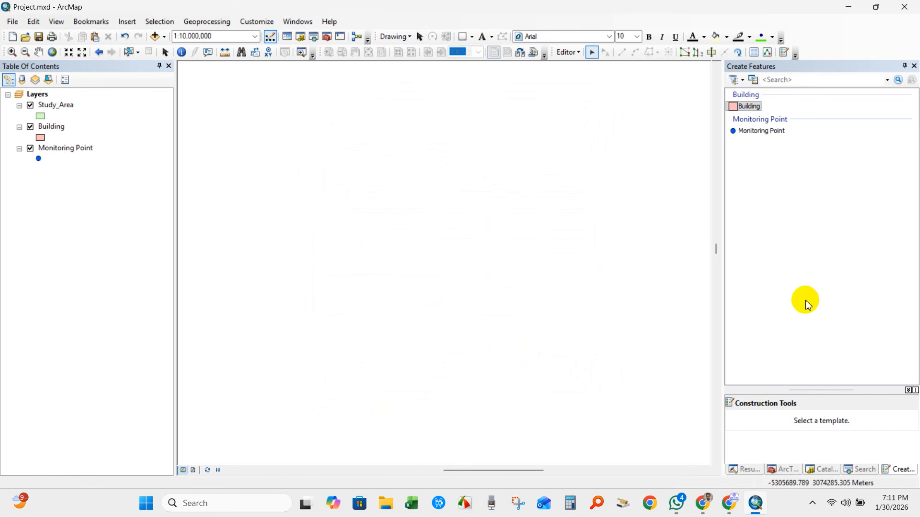
Place a Monitoring Point feature near the map's centre and draw a five-vertex Building polygon around the same area.
{"action": "left_click", "coordinate": [732, 130]}
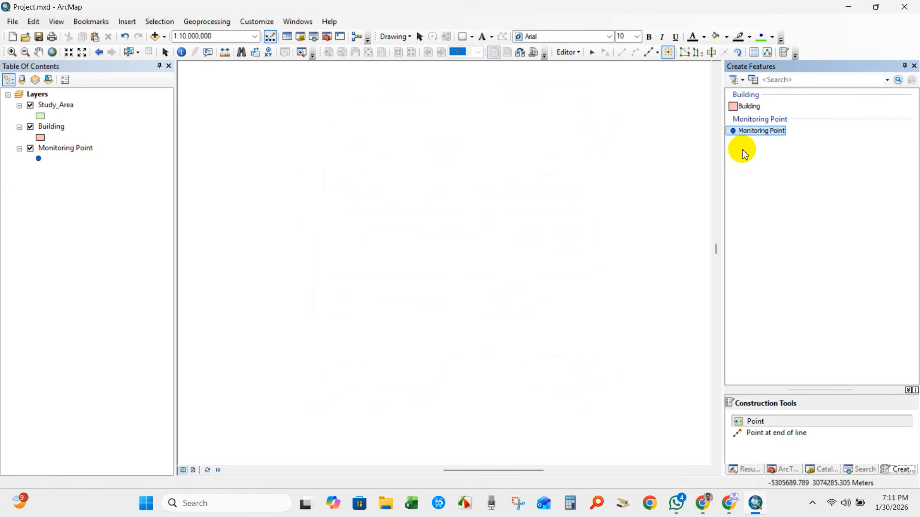
{"action": "left_click", "coordinate": [457, 242]}
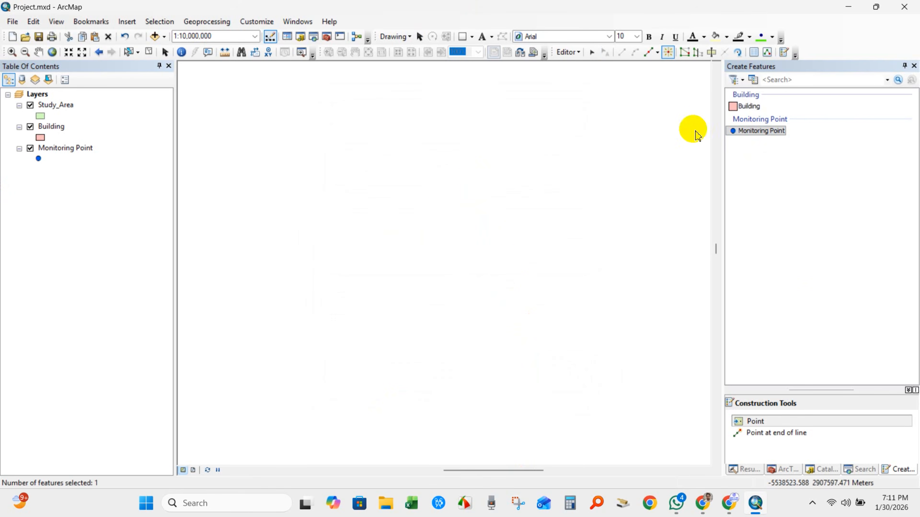
{"action": "left_click", "coordinate": [741, 106]}
{"action": "left_click", "coordinate": [411, 208]}
{"action": "left_click", "coordinate": [454, 250]}
{"action": "left_click", "coordinate": [469, 190]}
{"action": "left_click", "coordinate": [450, 167]}
{"action": "double_click", "coordinate": [429, 159]}
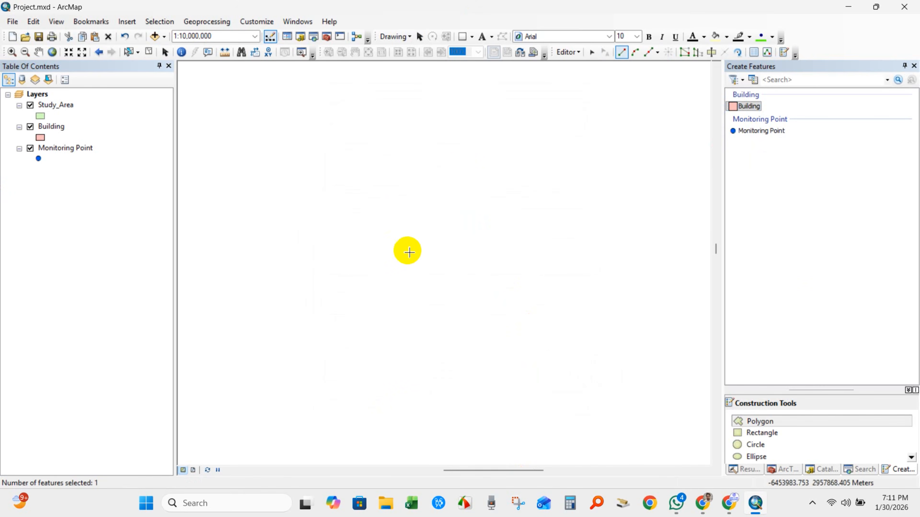
Draw another five-vertex Building polygon overlapping the area of the previous one.
{"action": "left_click", "coordinate": [354, 206]}
{"action": "left_click", "coordinate": [371, 159]}
{"action": "left_click", "coordinate": [437, 181]}
{"action": "left_click", "coordinate": [460, 218]}
{"action": "double_click", "coordinate": [391, 249]}
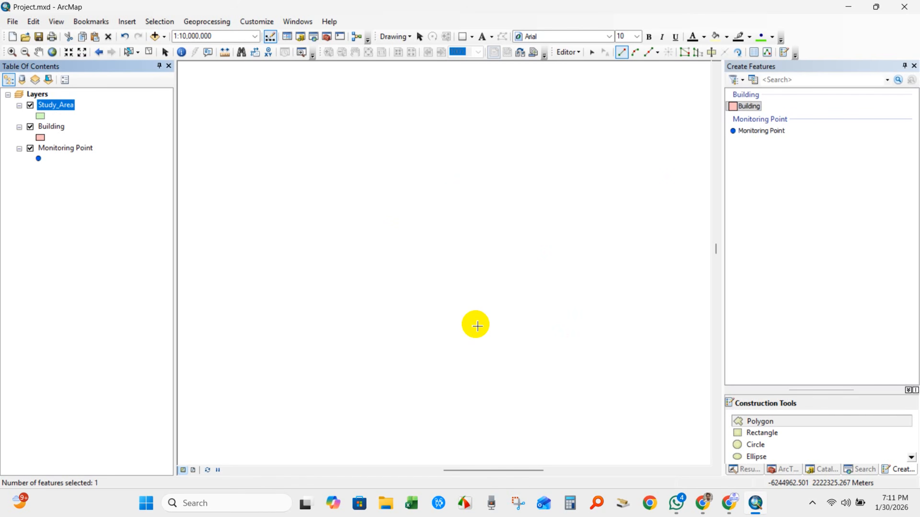
Stop the edit session without saving the new point and polygons.
{"action": "left_click", "coordinate": [569, 52]}
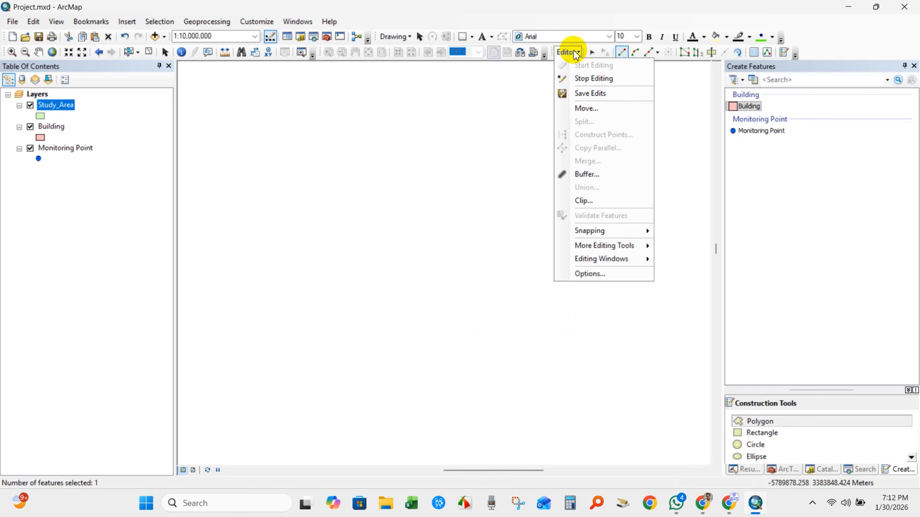
{"action": "left_click", "coordinate": [584, 79]}
{"action": "left_click", "coordinate": [468, 289]}
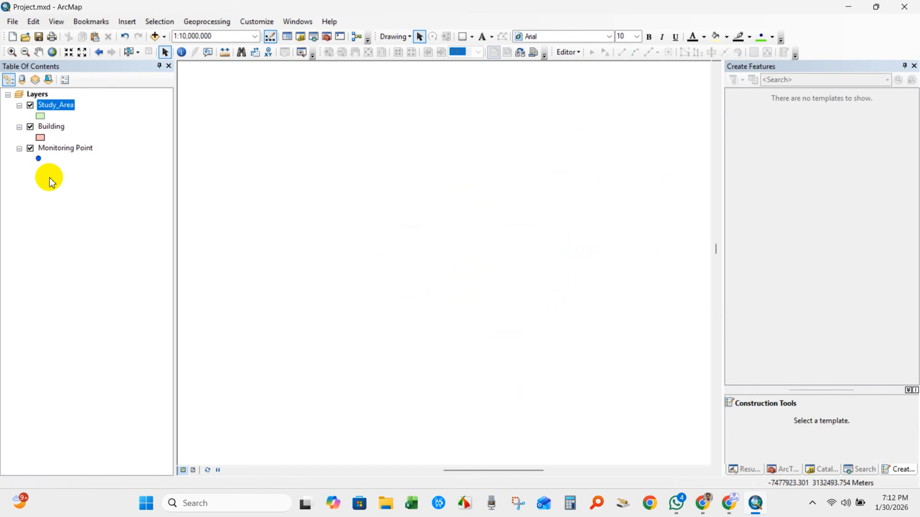
Open the Building layer's properties and examine the projected coordinate system in its data source details.
{"action": "right_click", "coordinate": [52, 129]}
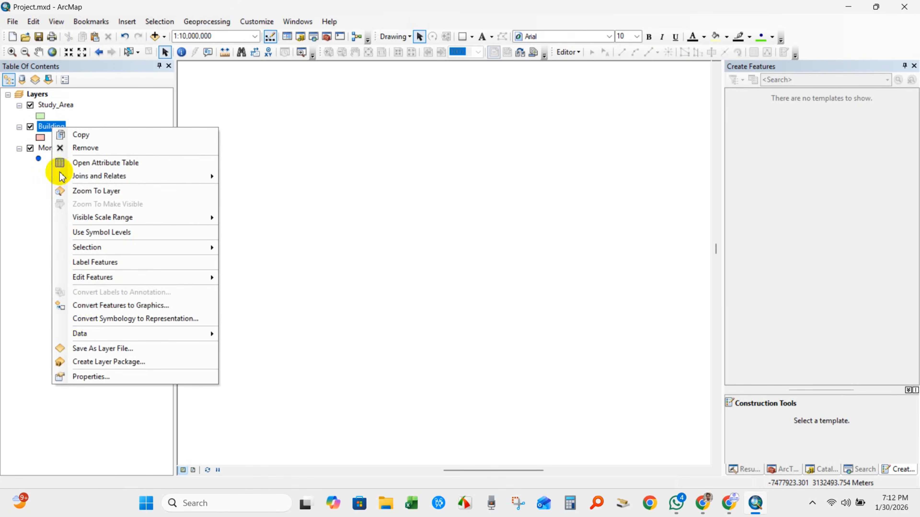
{"action": "left_click", "coordinate": [89, 378]}
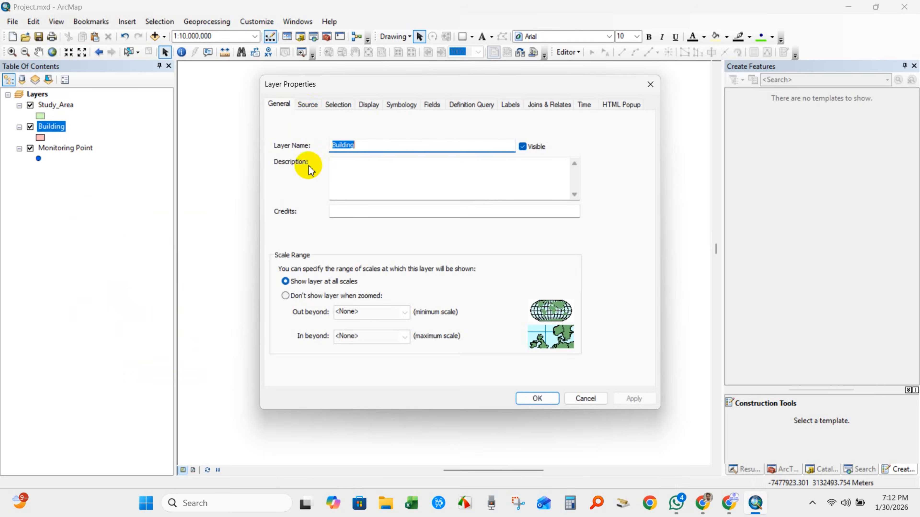
{"action": "left_click", "coordinate": [306, 105]}
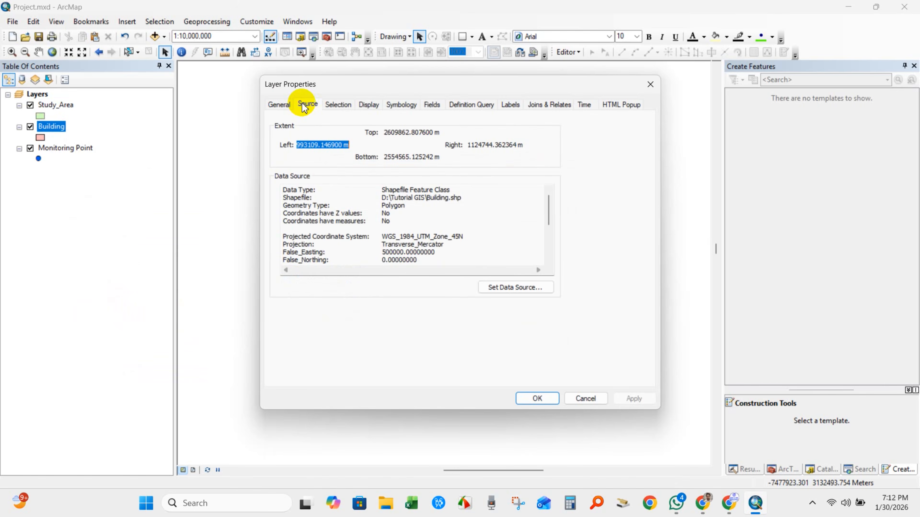
{"action": "left_click_drag", "start_coordinate": [286, 237], "coordinate": [359, 234]}
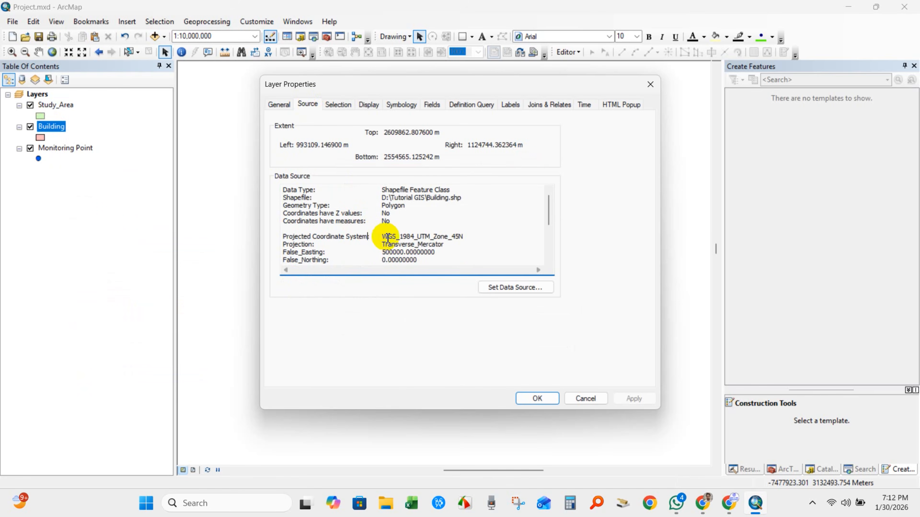
Examine the projected coordinate system of the Building layer and close its properties without changes.
{"action": "left_click_drag", "start_coordinate": [384, 238], "coordinate": [457, 236]}
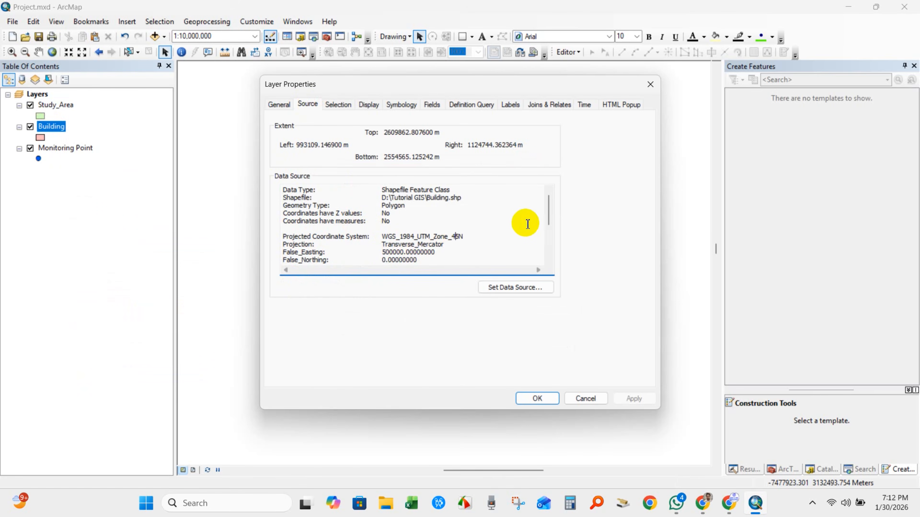
{"action": "mouse_move", "coordinate": [549, 205]}
{"action": "left_mouse_down"}
{"action": "mouse_move", "coordinate": [546, 254]}
{"action": "mouse_move", "coordinate": [547, 218]}
{"action": "left_mouse_up"}
{"action": "left_click_drag", "start_coordinate": [383, 214], "coordinate": [456, 215]}
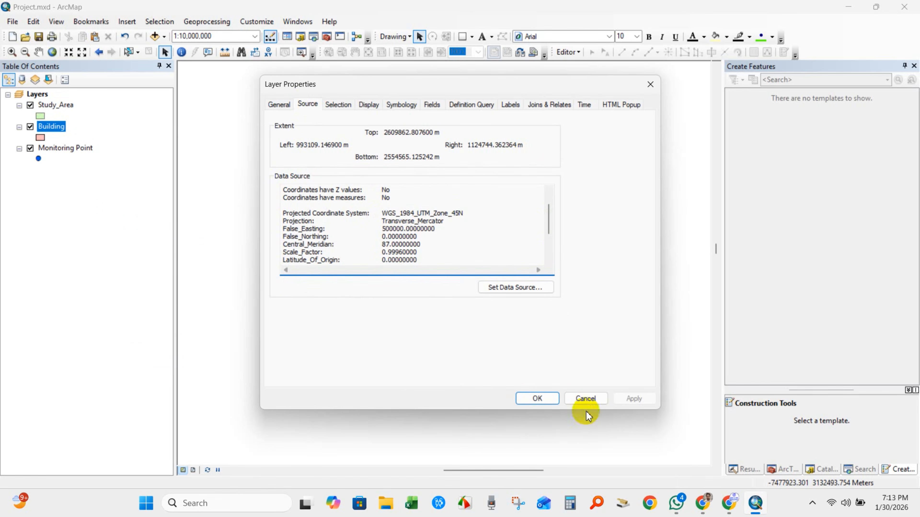
{"action": "left_click", "coordinate": [587, 399]}
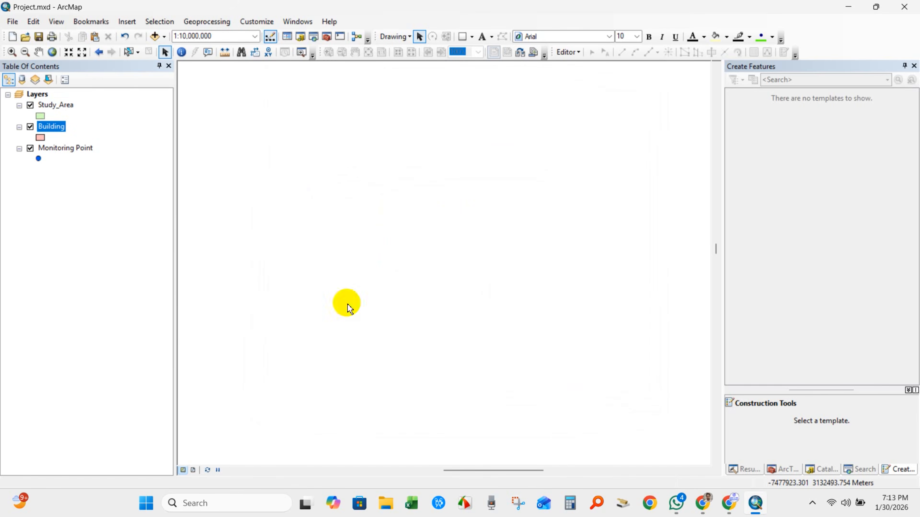
Check the projected coordinate system in the Monitoring Point layer's data source details and close the properties unchanged.
{"action": "right_click", "coordinate": [52, 150]}
{"action": "left_click", "coordinate": [91, 398]}
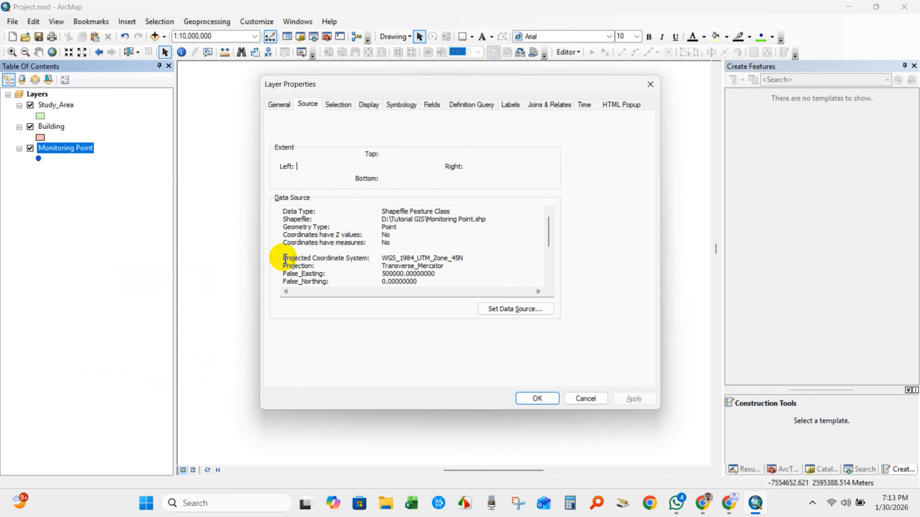
{"action": "left_click_drag", "start_coordinate": [284, 258], "coordinate": [467, 258]}
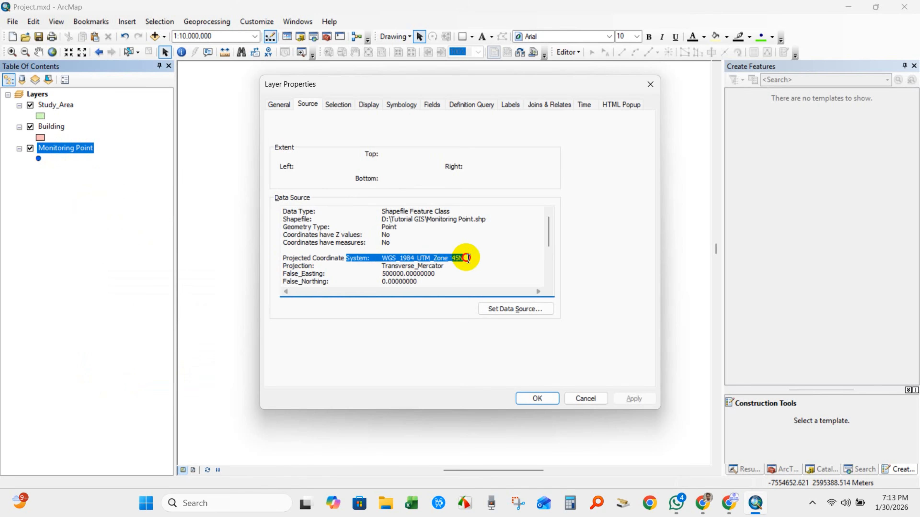
{"action": "left_click", "coordinate": [453, 260]}
{"action": "left_click", "coordinate": [579, 399]}
Check the projected coordinate system in the Study_Area layer's data source details and close the properties unchanged.
{"action": "right_click", "coordinate": [44, 108]}
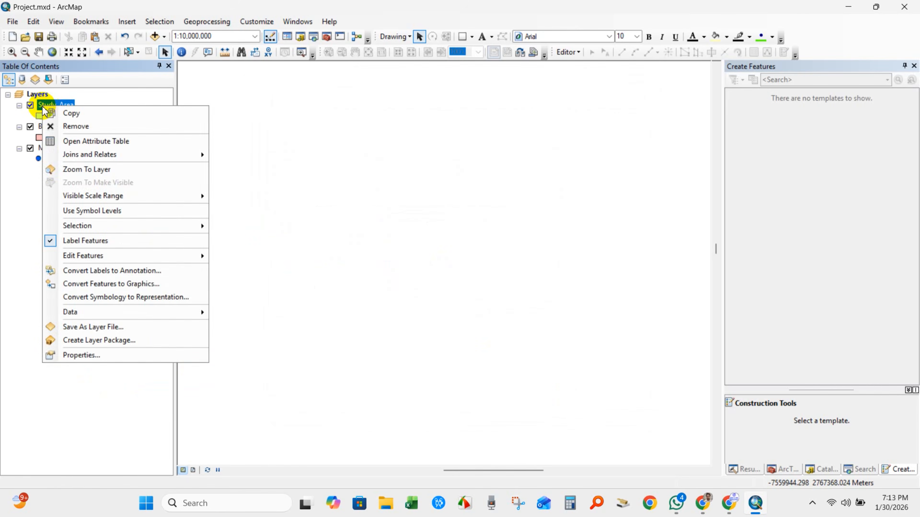
{"action": "left_click", "coordinate": [75, 355]}
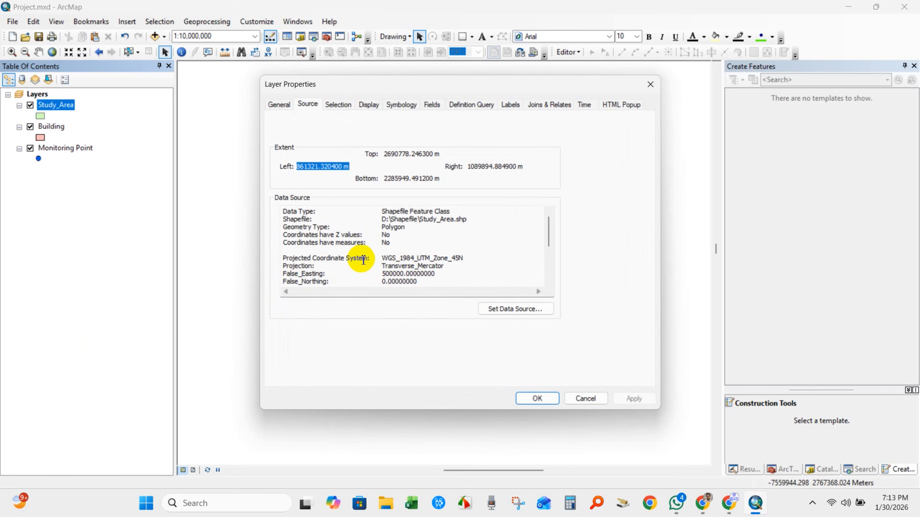
{"action": "left_click_drag", "start_coordinate": [383, 258], "coordinate": [463, 260]}
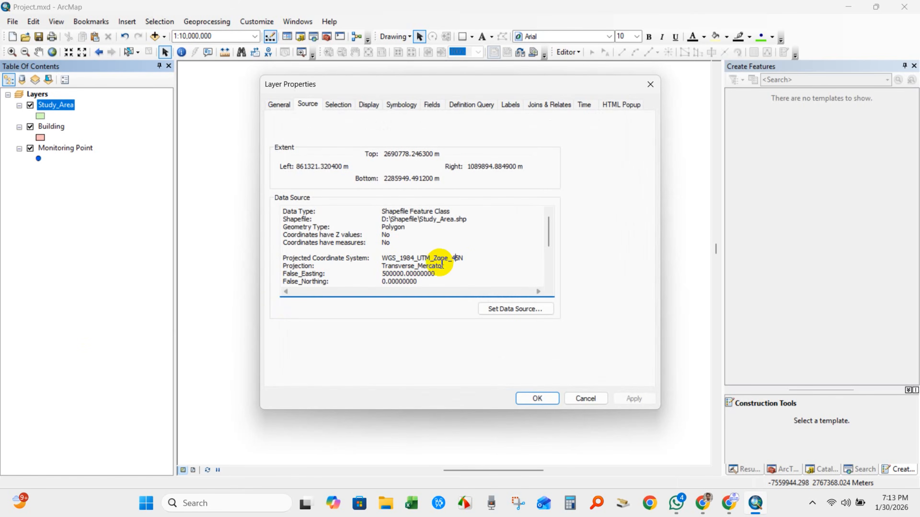
{"action": "left_click", "coordinate": [586, 399]}
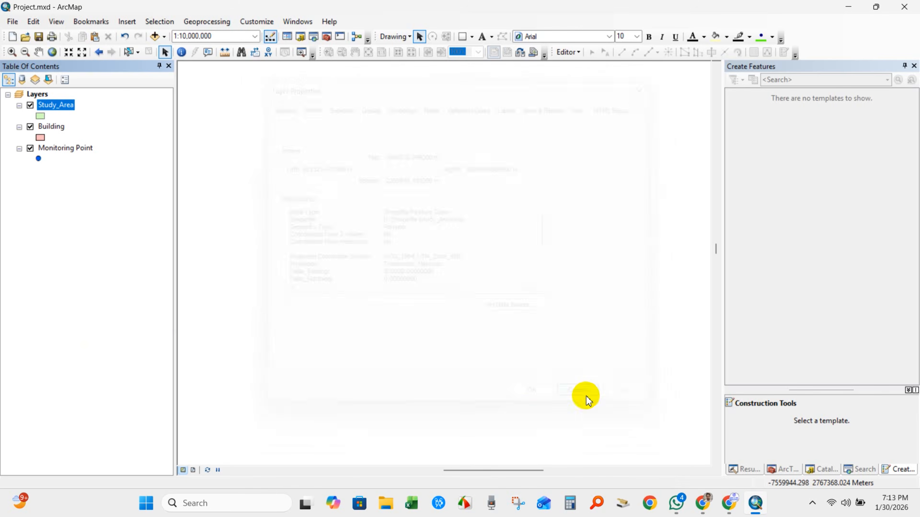
Open the properties of the Layers data frame and look through its coordinate system and extent settings.
{"action": "left_click", "coordinate": [29, 95]}
{"action": "right_click", "coordinate": [37, 97]}
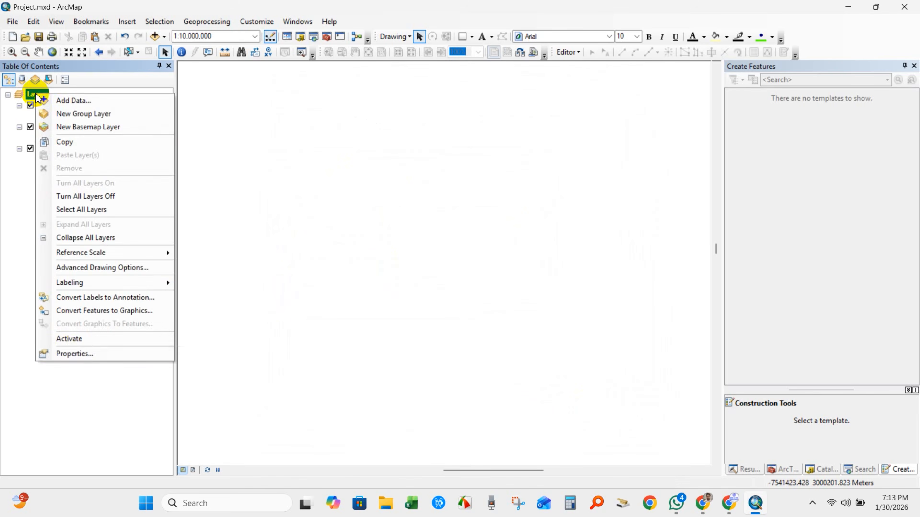
{"action": "left_click", "coordinate": [67, 352]}
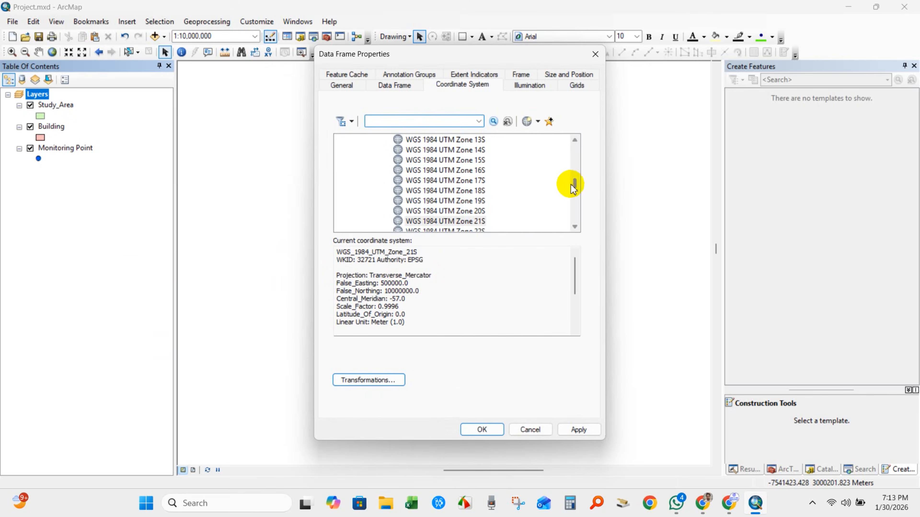
{"action": "left_click_drag", "start_coordinate": [573, 178], "coordinate": [571, 139]}
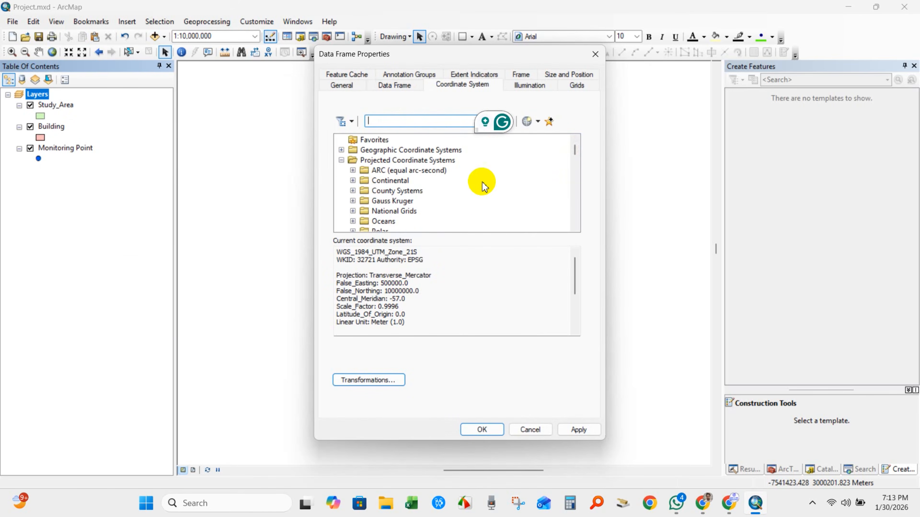
{"action": "left_click", "coordinate": [389, 87]}
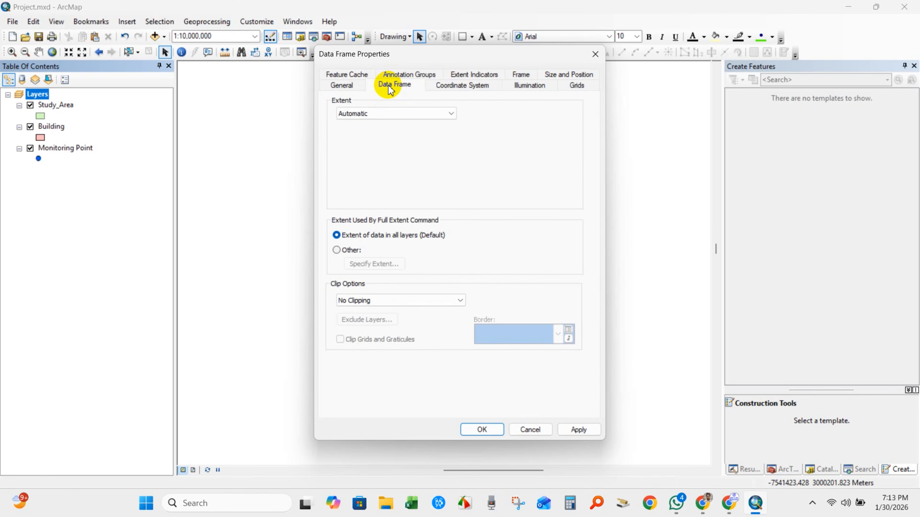
{"action": "left_click", "coordinate": [470, 87]}
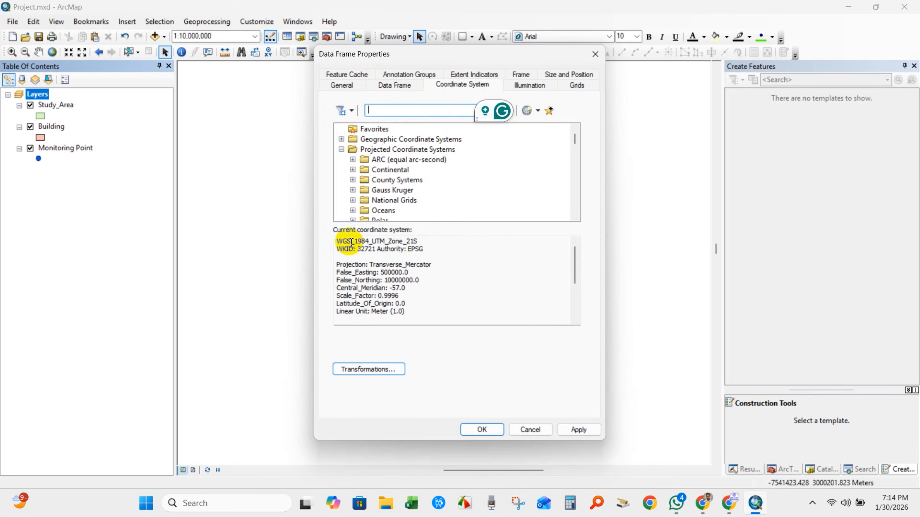
Examine the data frame's current coordinate system details, from projection to datum, and close the properties without changes.
{"action": "left_click_drag", "start_coordinate": [340, 242], "coordinate": [414, 241]}
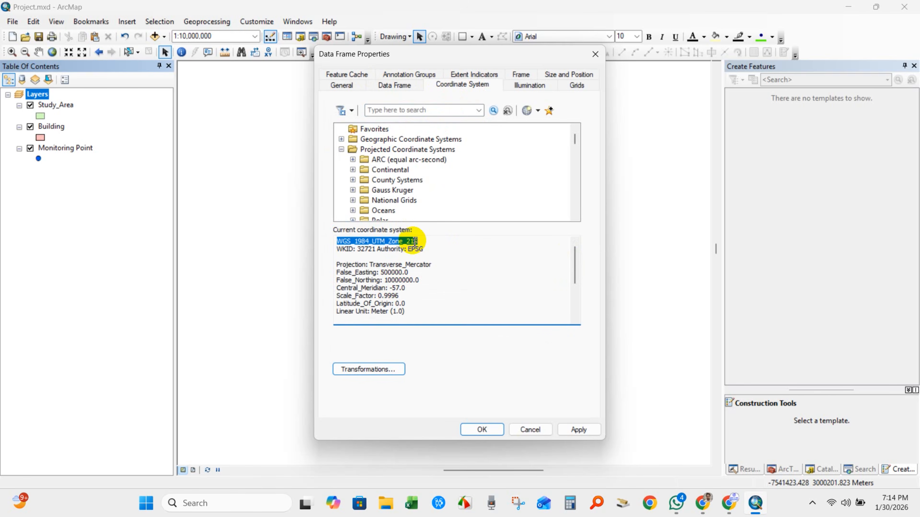
{"action": "left_click", "coordinate": [407, 241]}
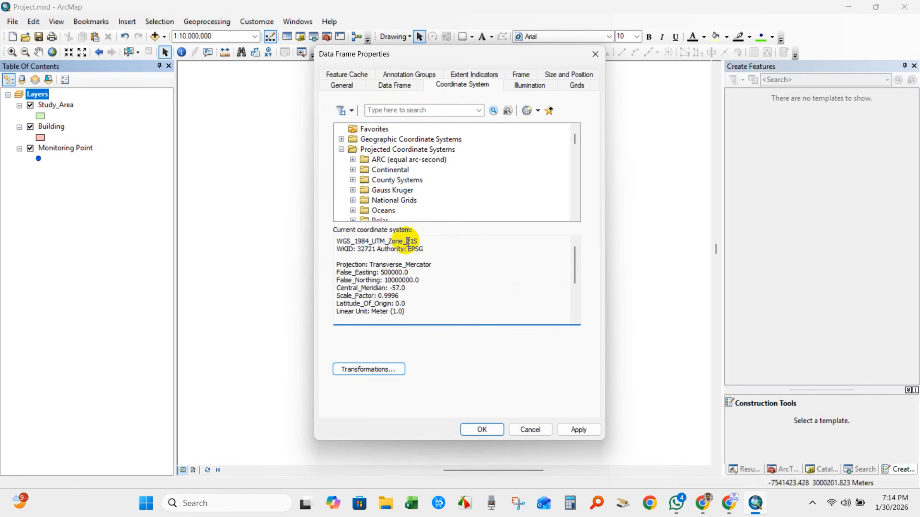
{"action": "left_click", "coordinate": [404, 241]}
{"action": "left_click_drag", "start_coordinate": [342, 241], "coordinate": [402, 242]}
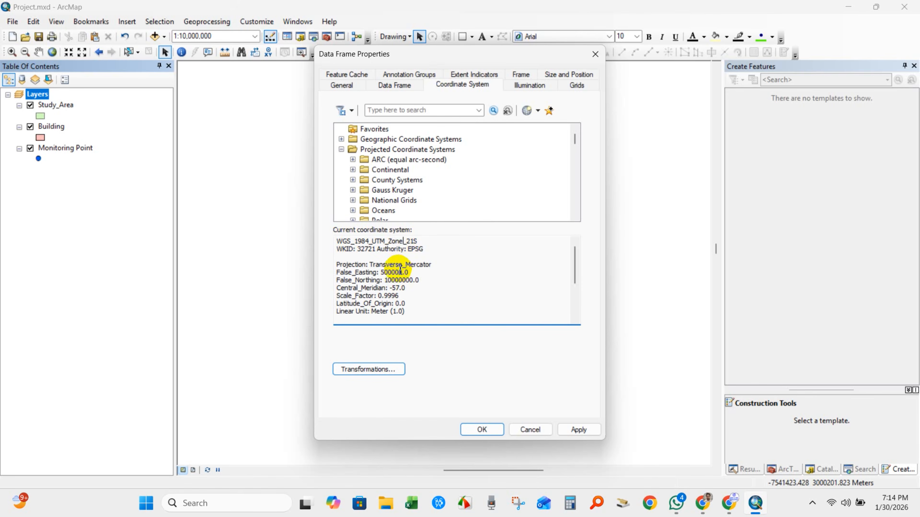
{"action": "scroll", "coordinate": [401, 270], "scroll_direction": "down", "scroll_amount": 3}
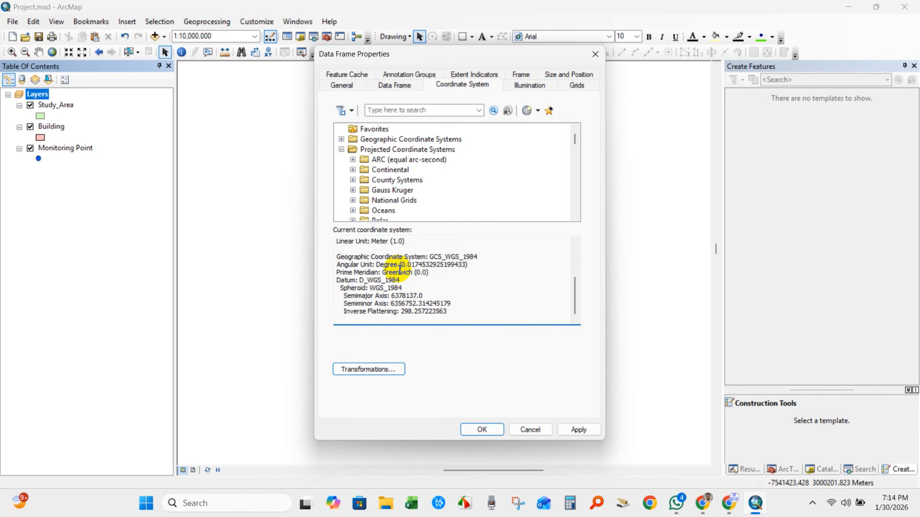
{"action": "scroll", "coordinate": [400, 270], "scroll_direction": "up", "scroll_amount": 3}
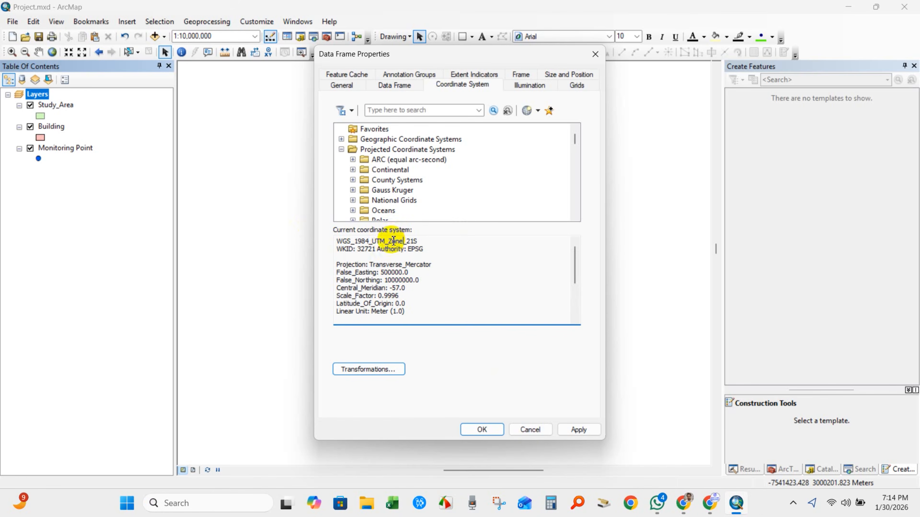
{"action": "left_click", "coordinate": [528, 429]}
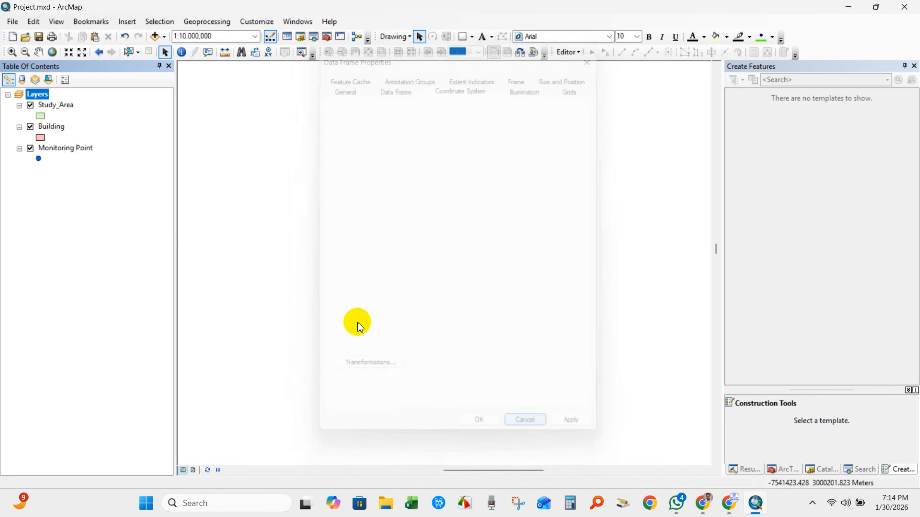
Recheck the Study_Area layer's projected coordinate system for comparison with the data frame, leaving its properties unchanged.
{"action": "right_click", "coordinate": [53, 109]}
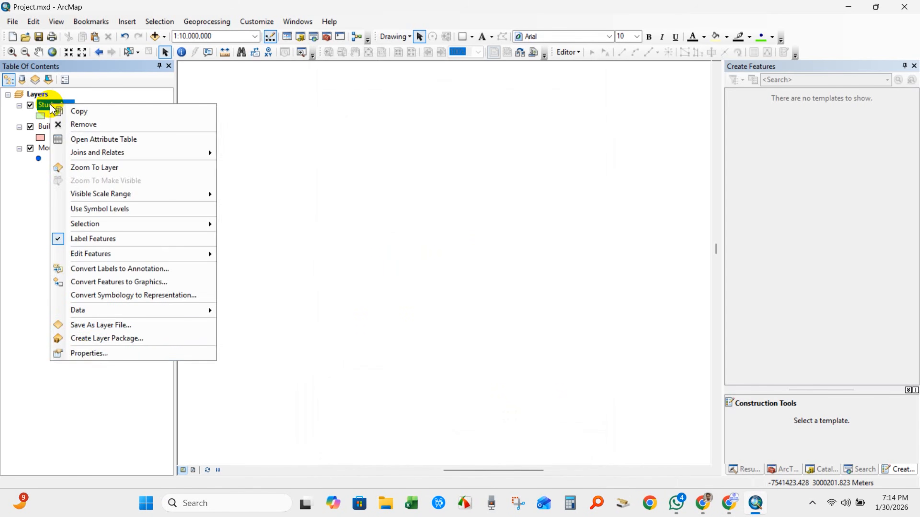
{"action": "left_click", "coordinate": [80, 353]}
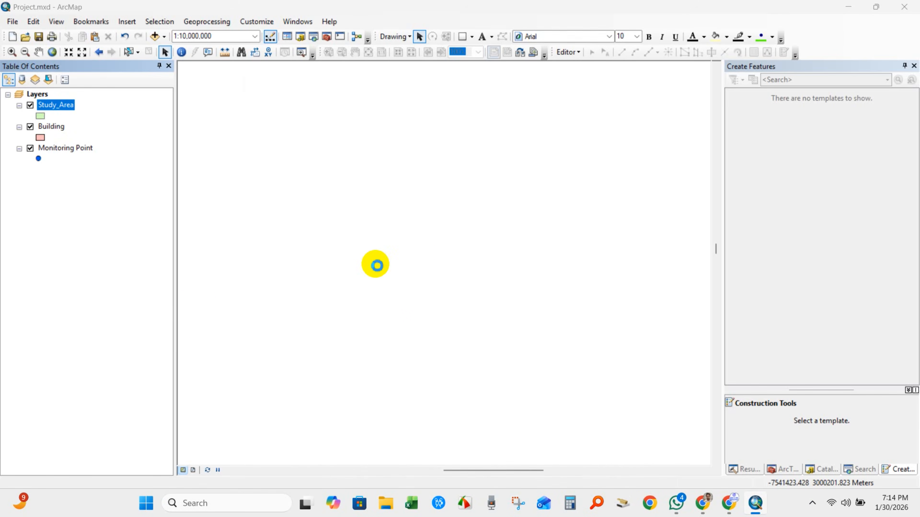
{"action": "left_click_drag", "start_coordinate": [384, 258], "coordinate": [441, 258]}
{"action": "left_click", "coordinate": [442, 258]}
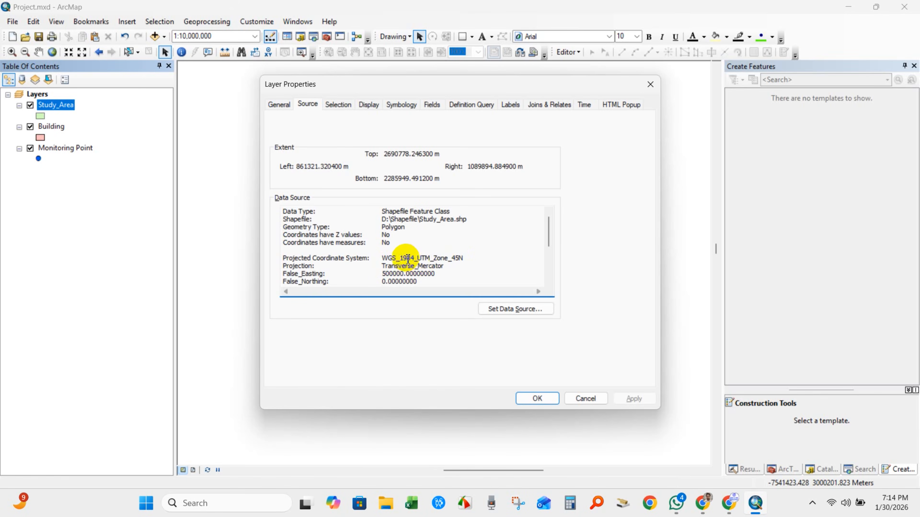
{"action": "left_click", "coordinate": [584, 398]}
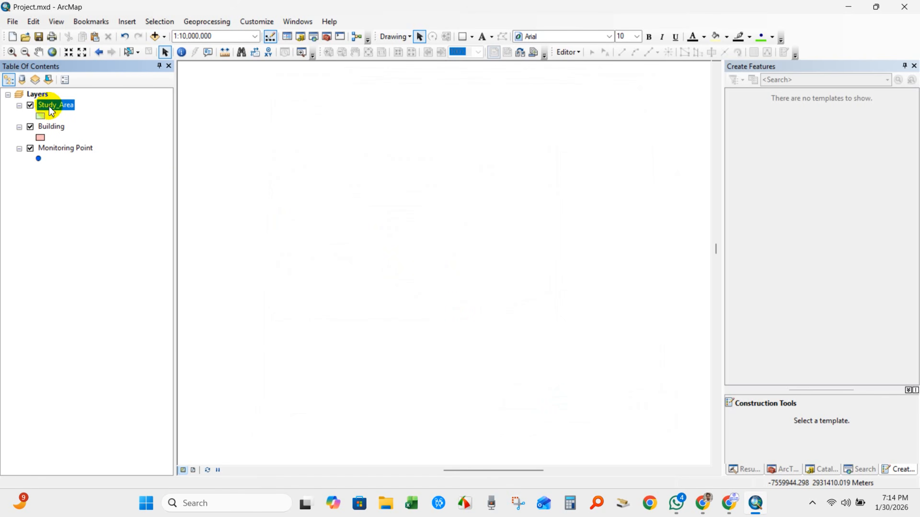
Open the Layers data frame's properties and browse the projected UTM coordinate systems to the WGS 1984 group.
{"action": "right_click", "coordinate": [38, 95]}
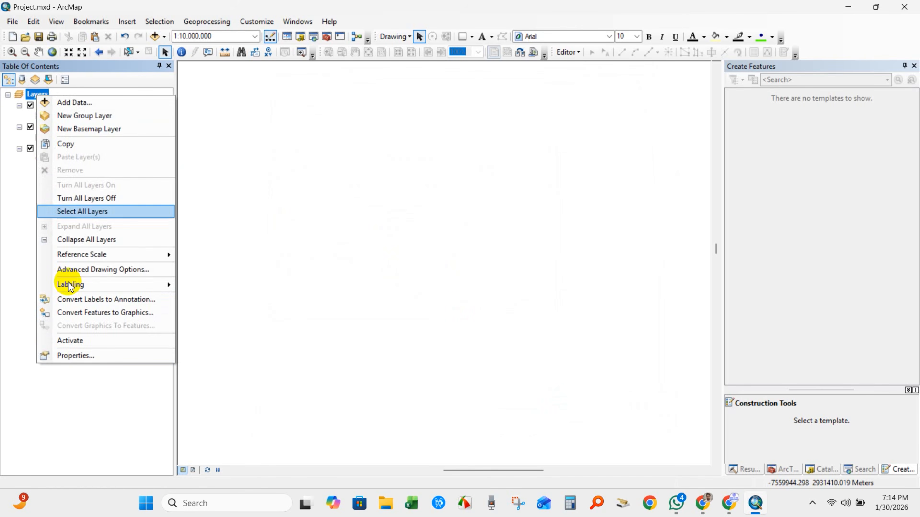
{"action": "left_click", "coordinate": [79, 356]}
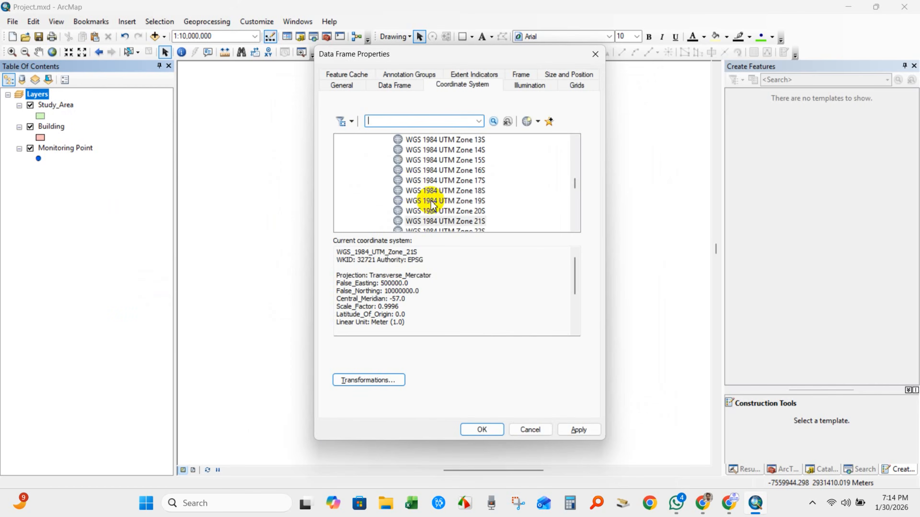
{"action": "scroll", "coordinate": [406, 196], "scroll_direction": "up", "scroll_amount": 7}
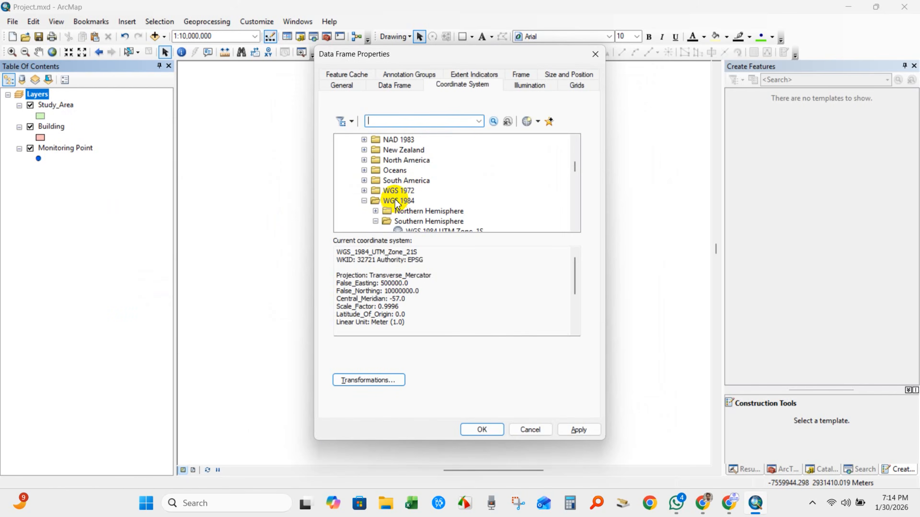
{"action": "scroll", "coordinate": [404, 203], "scroll_direction": "up", "scroll_amount": 3}
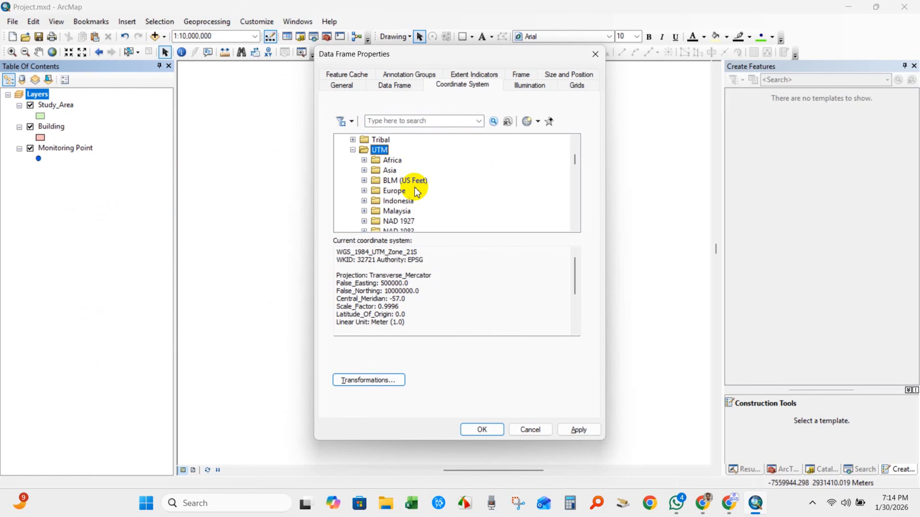
{"action": "scroll", "coordinate": [413, 184], "scroll_direction": "up", "scroll_amount": 5}
{"action": "left_click", "coordinate": [399, 160]}
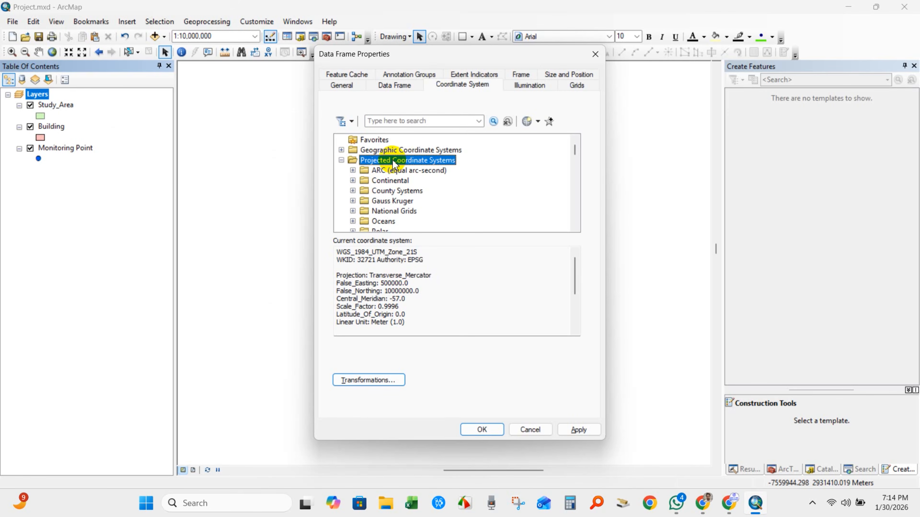
{"action": "scroll", "coordinate": [395, 184], "scroll_direction": "down", "scroll_amount": 3}
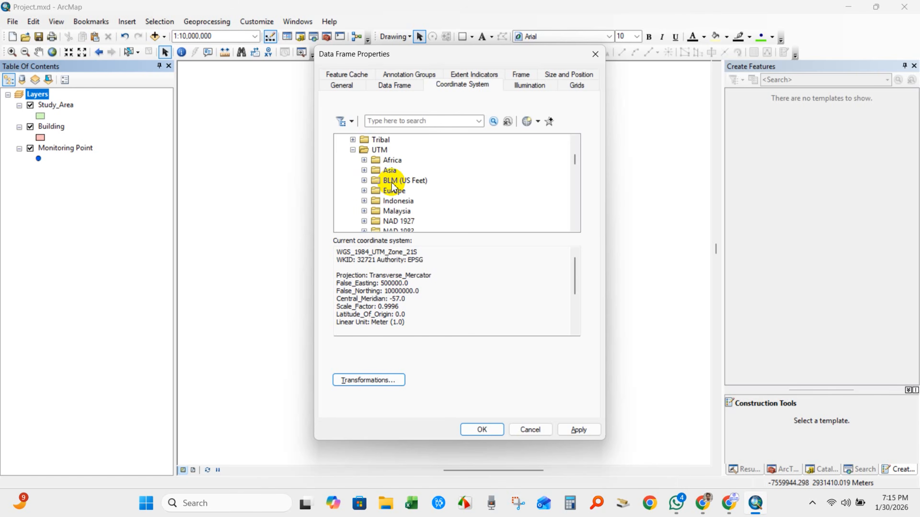
{"action": "scroll", "coordinate": [421, 191], "scroll_direction": "down", "scroll_amount": 4}
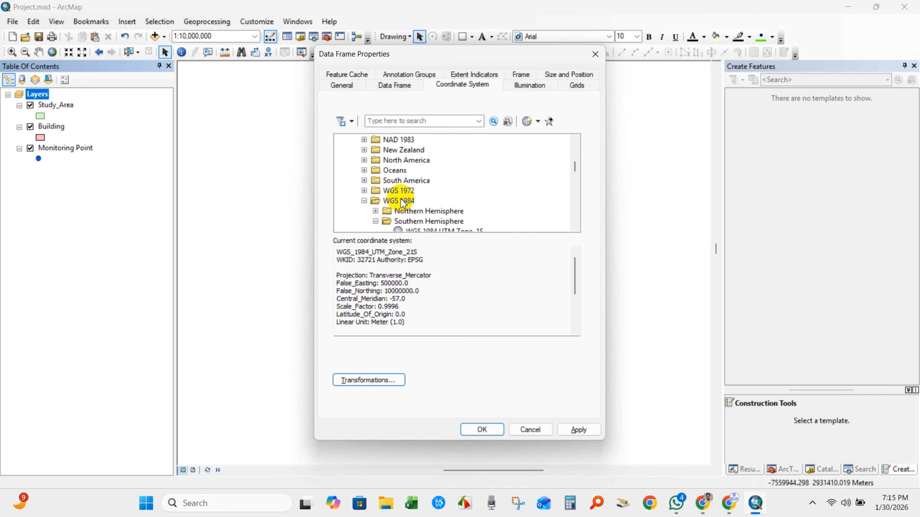
{"action": "scroll", "coordinate": [409, 203], "scroll_direction": "down", "scroll_amount": 2}
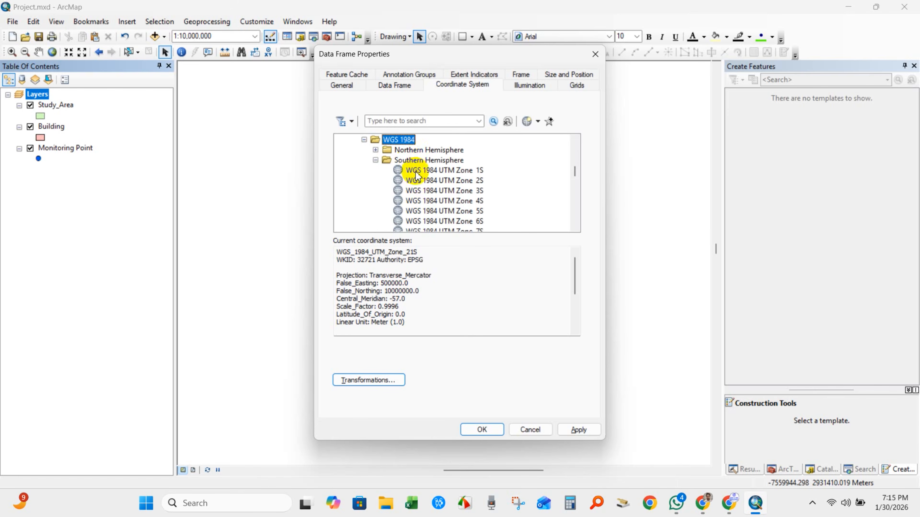
{"action": "scroll", "coordinate": [434, 195], "scroll_direction": "down", "scroll_amount": 1}
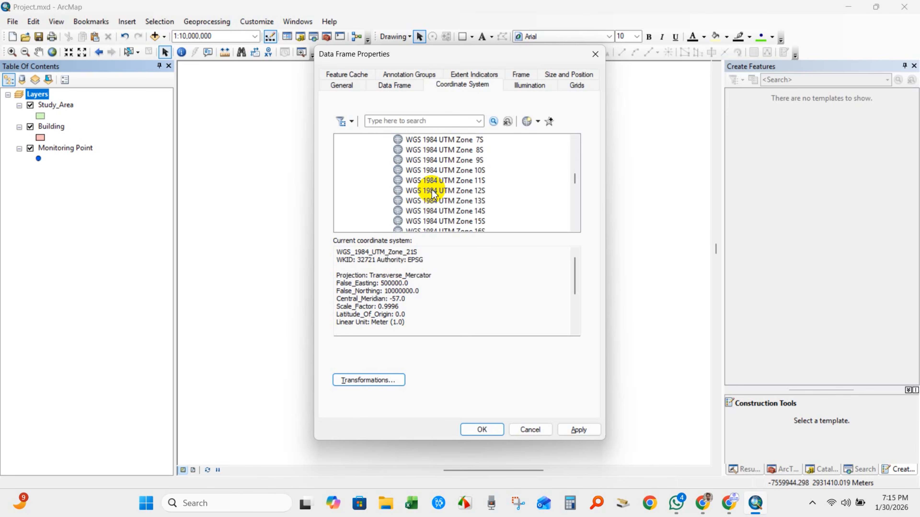
{"action": "scroll", "coordinate": [434, 194], "scroll_direction": "down", "scroll_amount": 1}
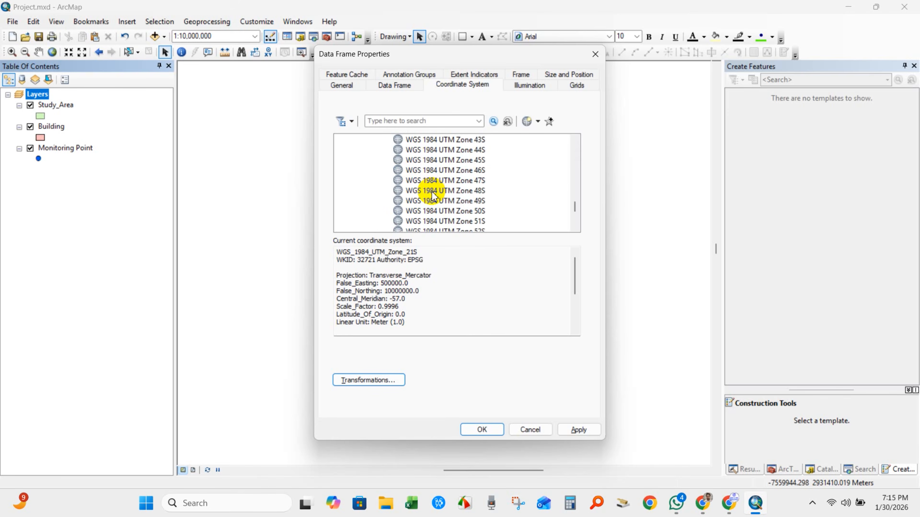
{"action": "scroll", "coordinate": [433, 196], "scroll_direction": "up", "scroll_amount": 8}
{"action": "scroll", "coordinate": [434, 196], "scroll_direction": "down", "scroll_amount": 2}
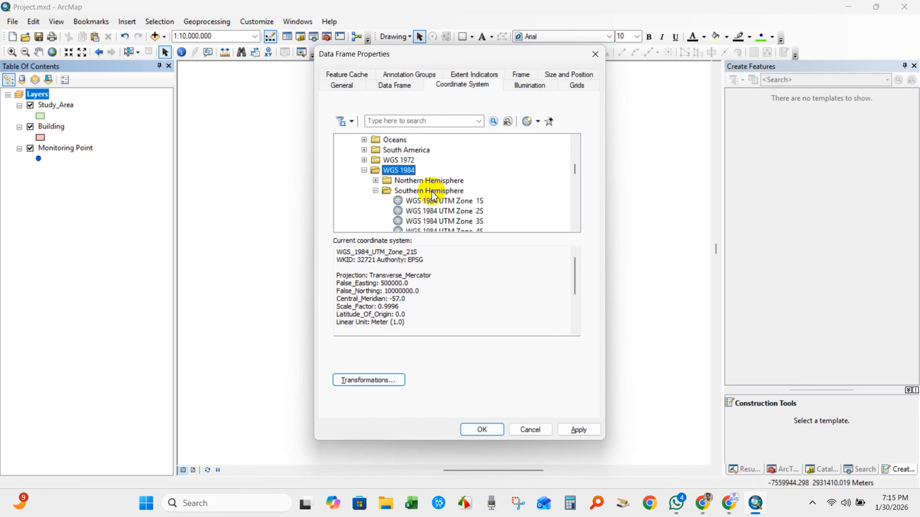
Set the data frame's coordinate system to WGS 1984 UTM Zone 45N from the Northern Hemisphere group and apply it.
{"action": "left_click", "coordinate": [405, 181]}
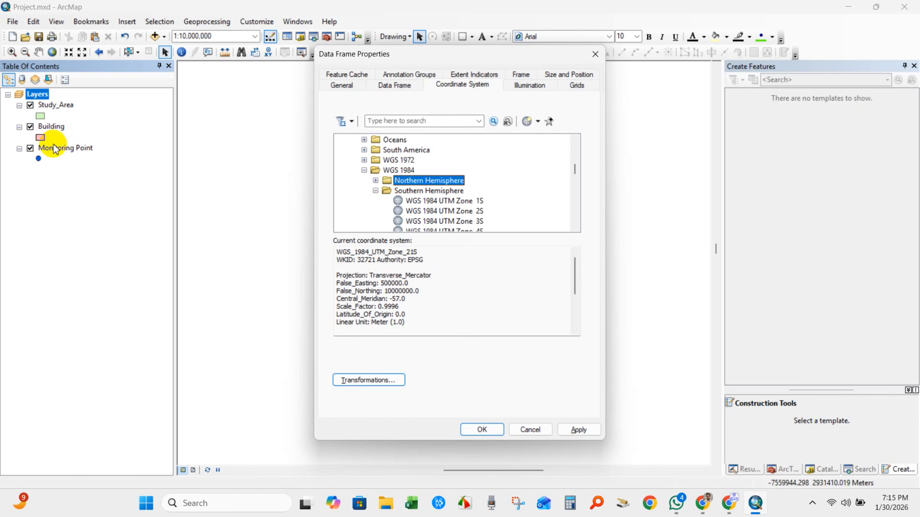
{"action": "left_click", "coordinate": [376, 182]}
{"action": "scroll", "coordinate": [470, 197], "scroll_direction": "down", "scroll_amount": 15}
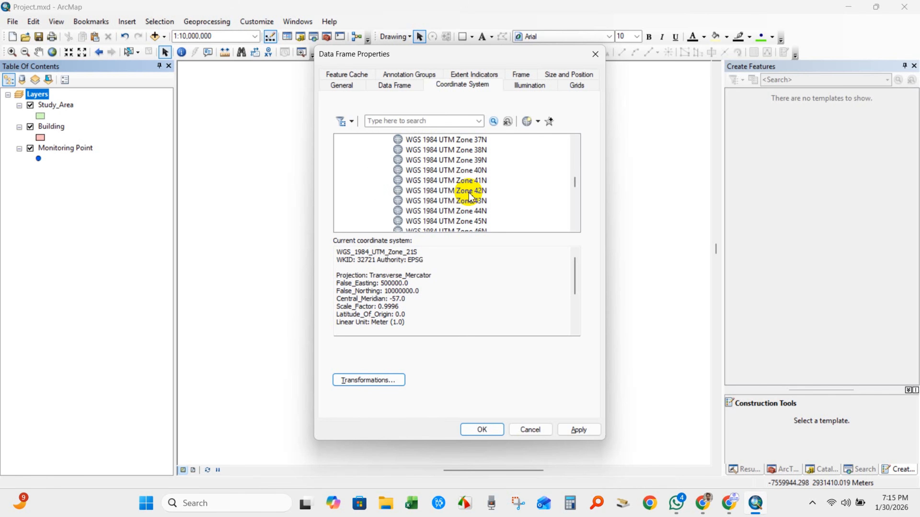
{"action": "left_click", "coordinate": [462, 223]}
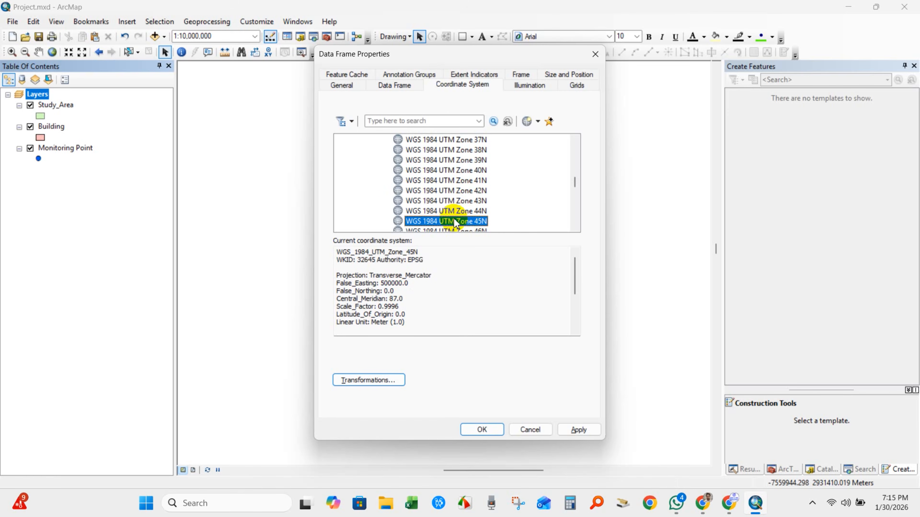
{"action": "scroll", "coordinate": [516, 203], "scroll_direction": "down", "scroll_amount": 1}
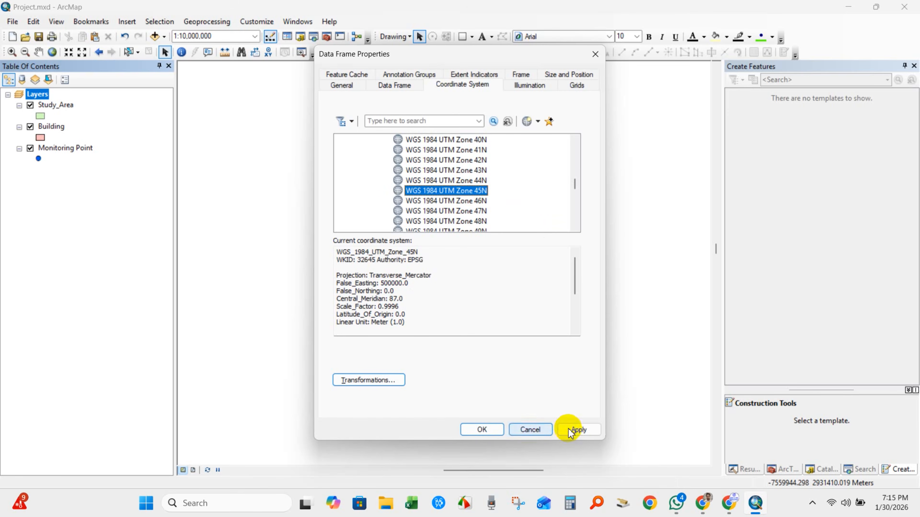
{"action": "left_click", "coordinate": [578, 430]}
{"action": "left_click", "coordinate": [483, 429]}
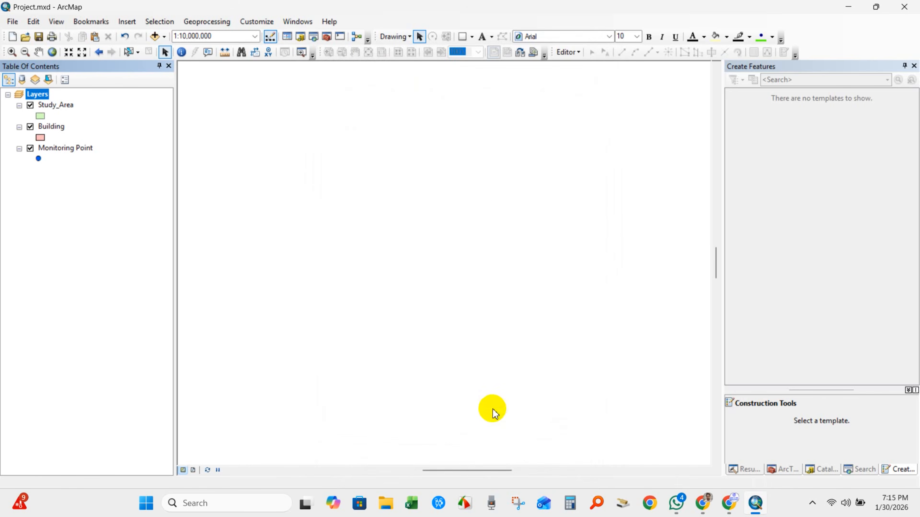
Reopen the Layers data frame's properties to check its current coordinate system, and close them without changes.
{"action": "right_click", "coordinate": [36, 94]}
{"action": "left_click", "coordinate": [69, 354]}
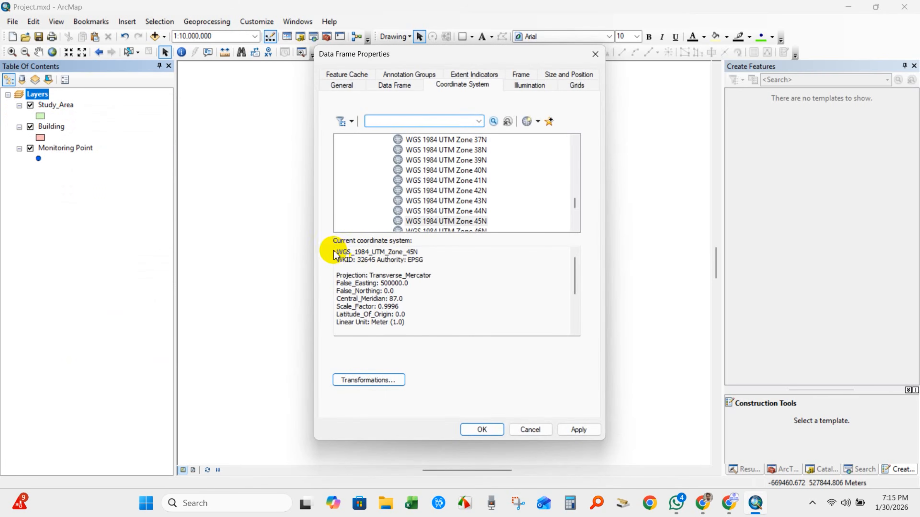
{"action": "left_click_drag", "start_coordinate": [340, 251], "coordinate": [408, 250]}
{"action": "left_click", "coordinate": [411, 251]}
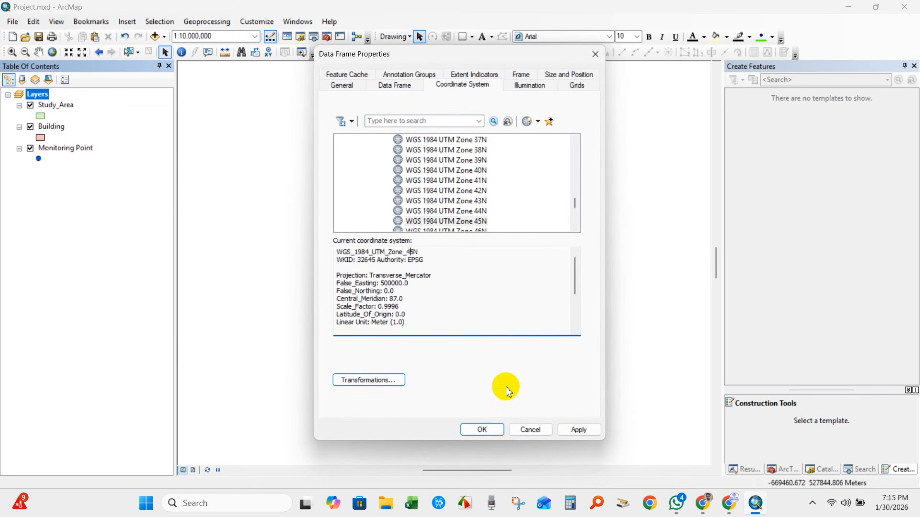
{"action": "left_click", "coordinate": [527, 429]}
Zoom the map to the Study_Area layer and pan slightly to position it in the view.
{"action": "left_click", "coordinate": [58, 107]}
{"action": "right_click", "coordinate": [55, 105]}
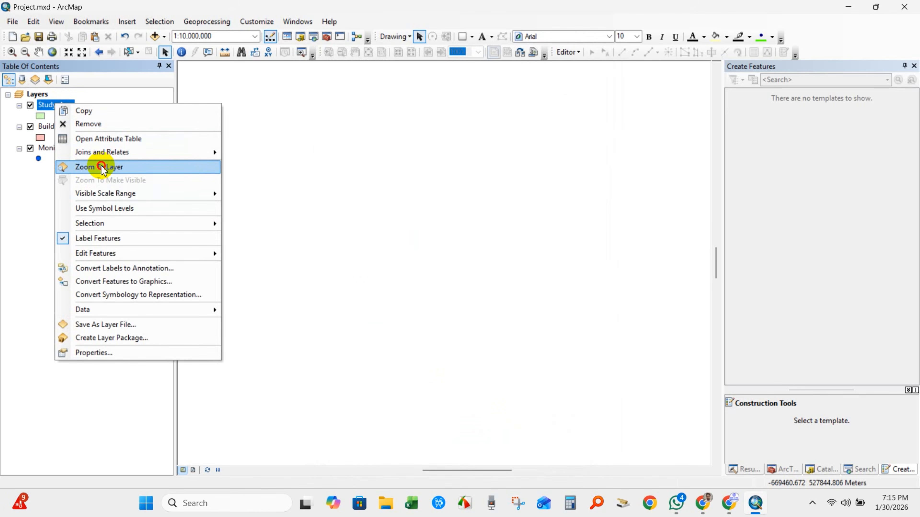
{"action": "left_click", "coordinate": [91, 168]}
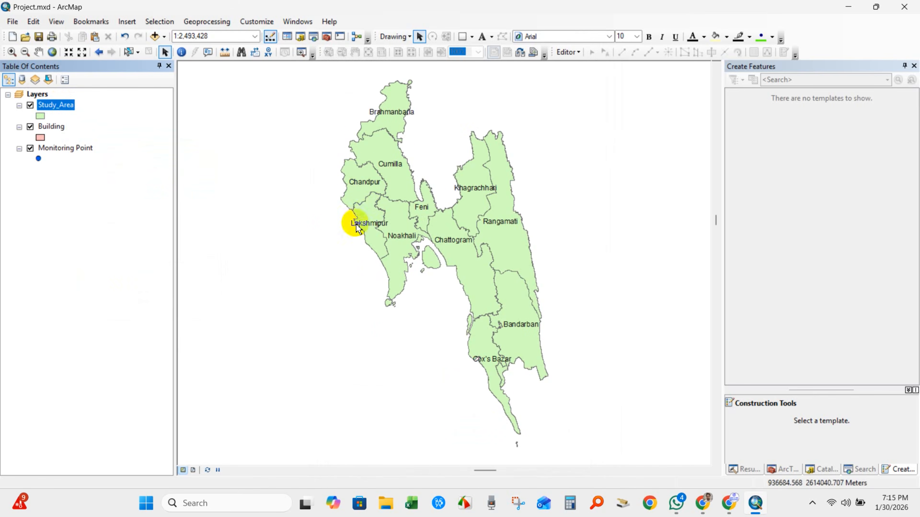
{"action": "left_click", "coordinate": [38, 52]}
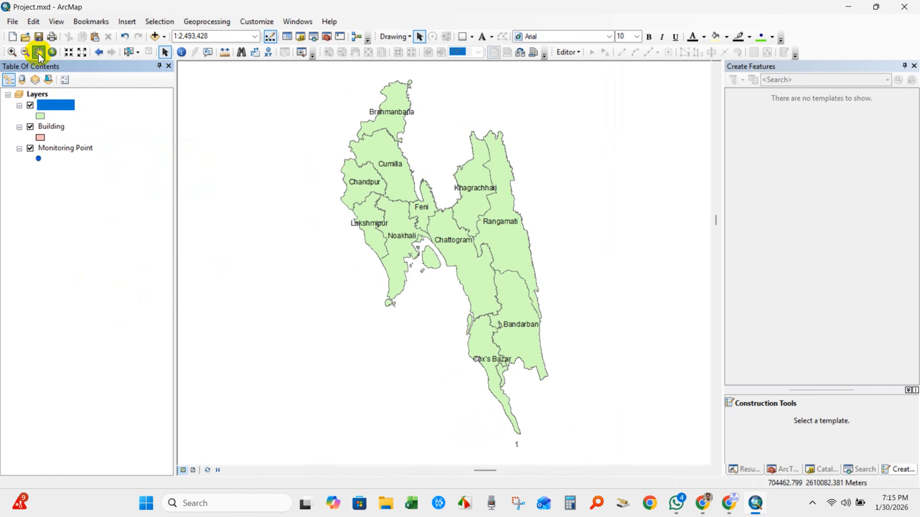
{"action": "left_click_drag", "start_coordinate": [394, 218], "coordinate": [379, 229]}
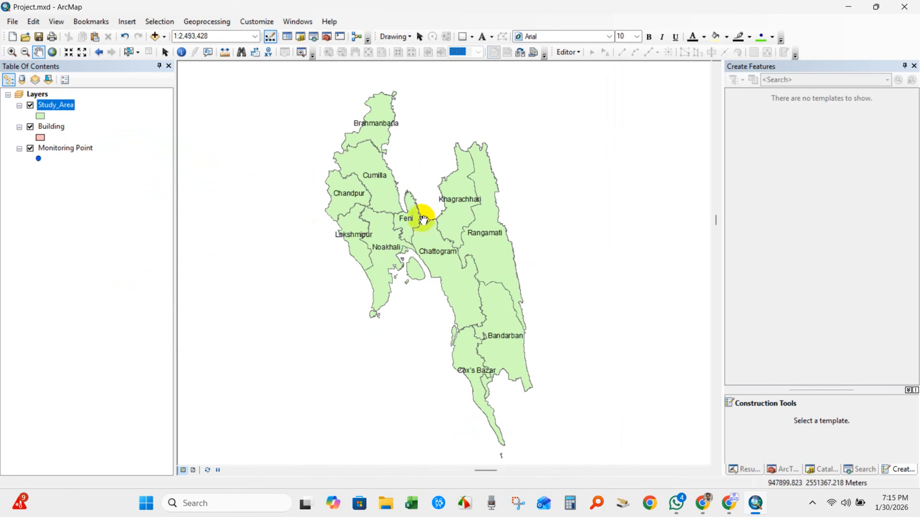
Start an edit session on the Building layer's workspace and choose the Monitoring Point template for creating features.
{"action": "left_click", "coordinate": [567, 52]}
{"action": "left_click", "coordinate": [581, 65]}
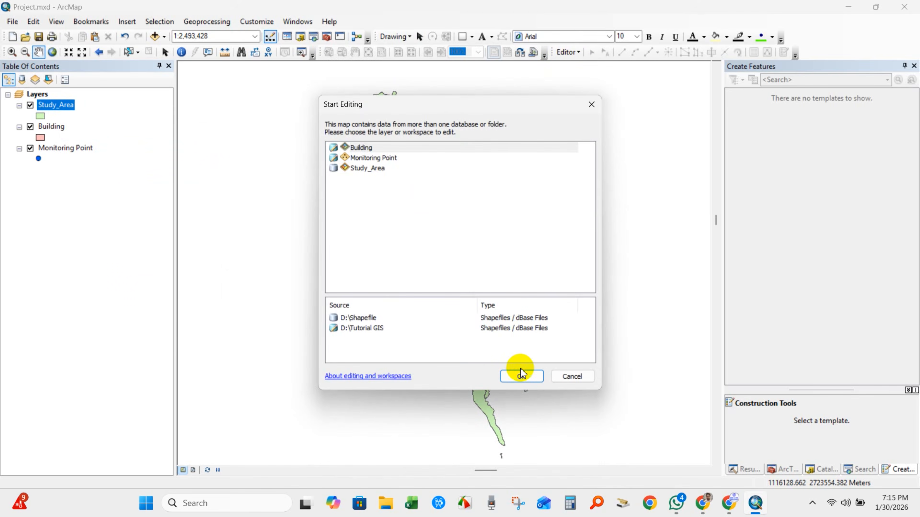
{"action": "left_click", "coordinate": [521, 377]}
{"action": "left_click", "coordinate": [757, 131]}
Place Monitoring Point features in Rangamati, Chattogram, Cumilla and Khagrachhari, and clear the feature selection.
{"action": "left_click", "coordinate": [467, 227]}
{"action": "left_click", "coordinate": [486, 248]}
{"action": "left_click", "coordinate": [460, 284]}
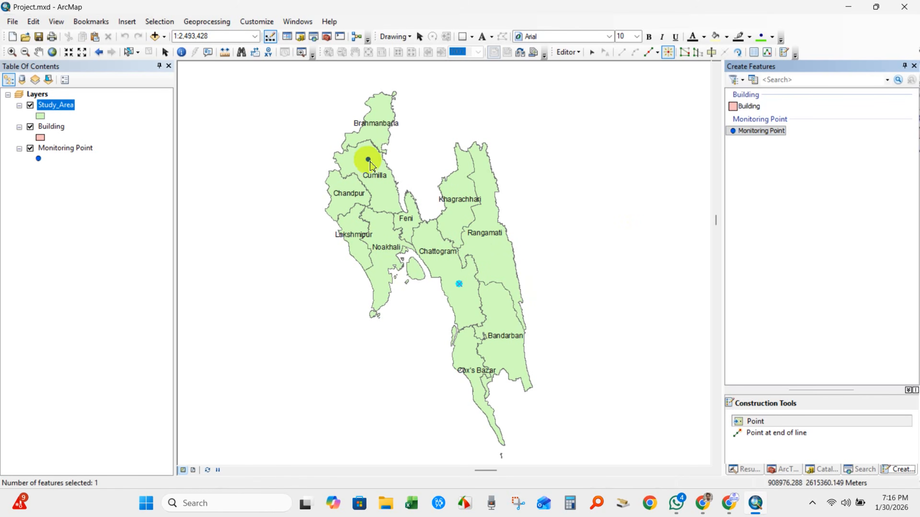
{"action": "left_click", "coordinate": [379, 281]}
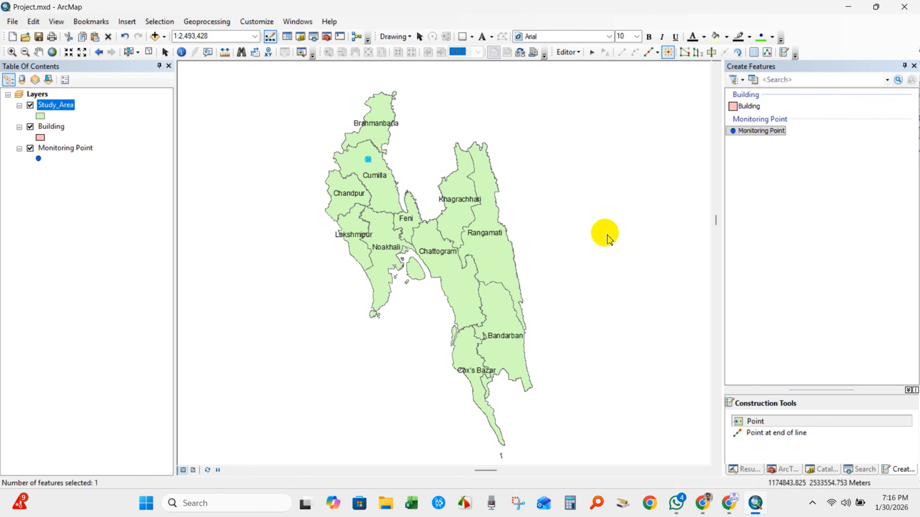
{"action": "left_click", "coordinate": [543, 218]}
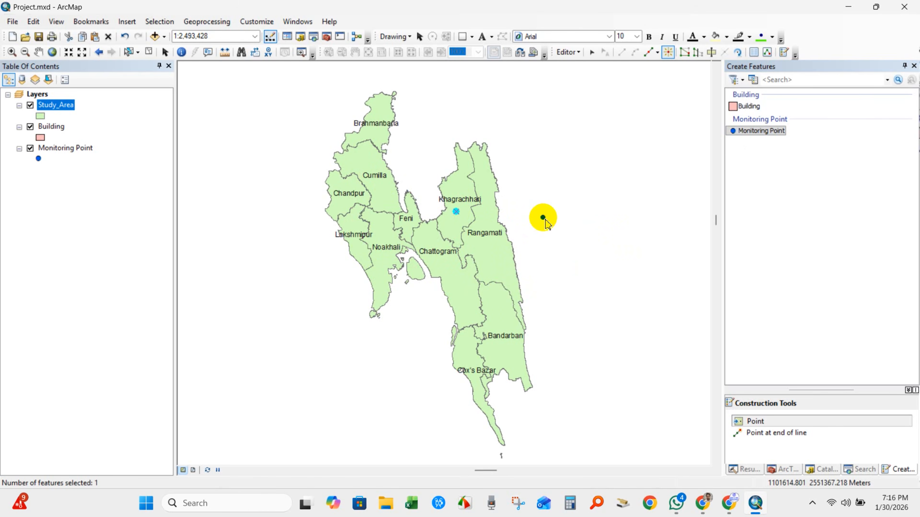
{"action": "left_click", "coordinate": [163, 54]}
{"action": "left_click", "coordinate": [149, 53]}
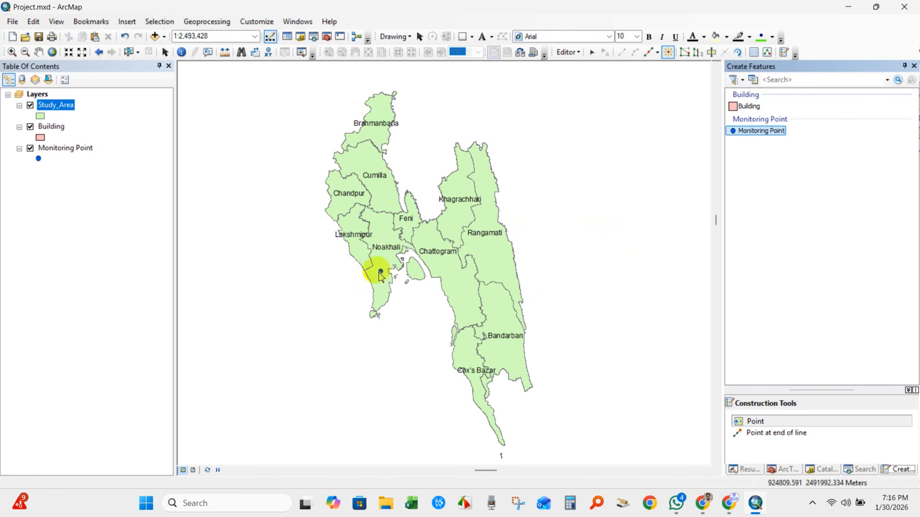
Change the Study_Area layer's symbol to a hollow fill with a black outline.
{"action": "left_click", "coordinate": [41, 116]}
{"action": "left_click", "coordinate": [499, 245]}
{"action": "left_click", "coordinate": [686, 394]}
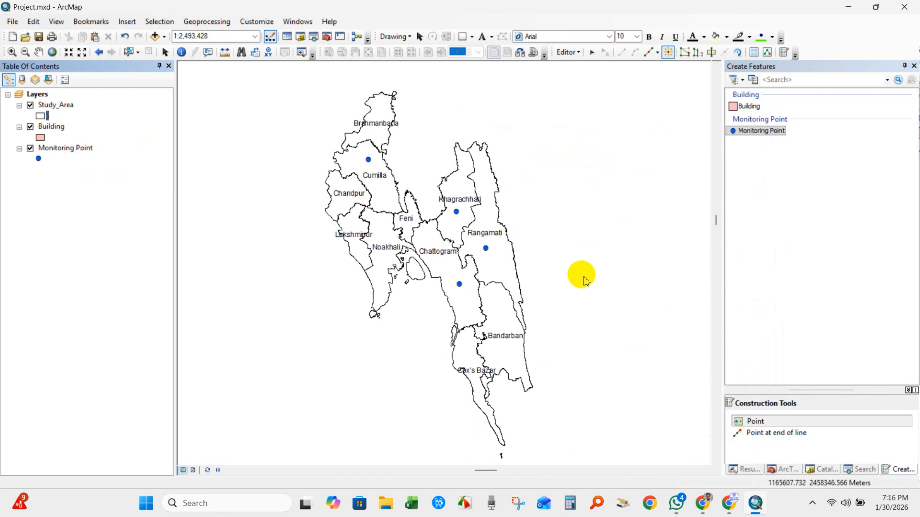
Add Monitoring Point features in Noakhali, Chandpur, Bandarban, Cox's Bazar, Lakshmipur and Brahmanbaria.
{"action": "left_click", "coordinate": [380, 232]}
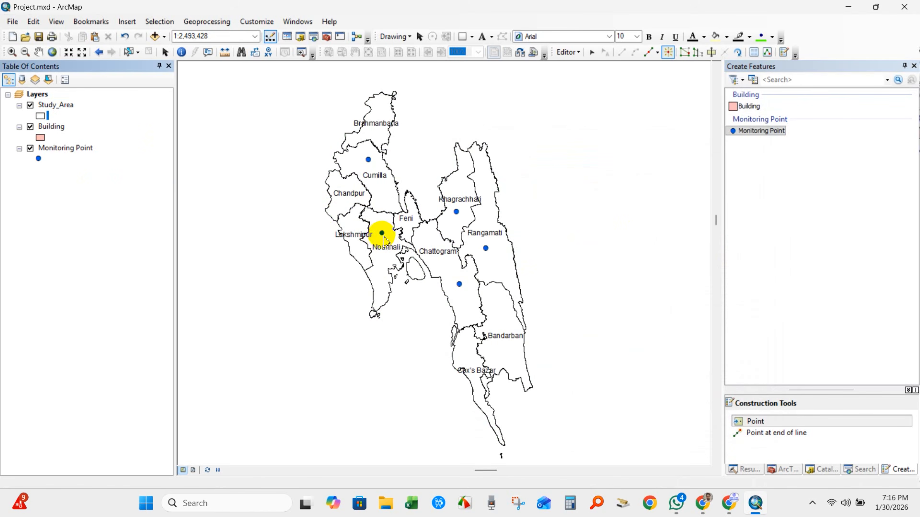
{"action": "left_click", "coordinate": [340, 193]}
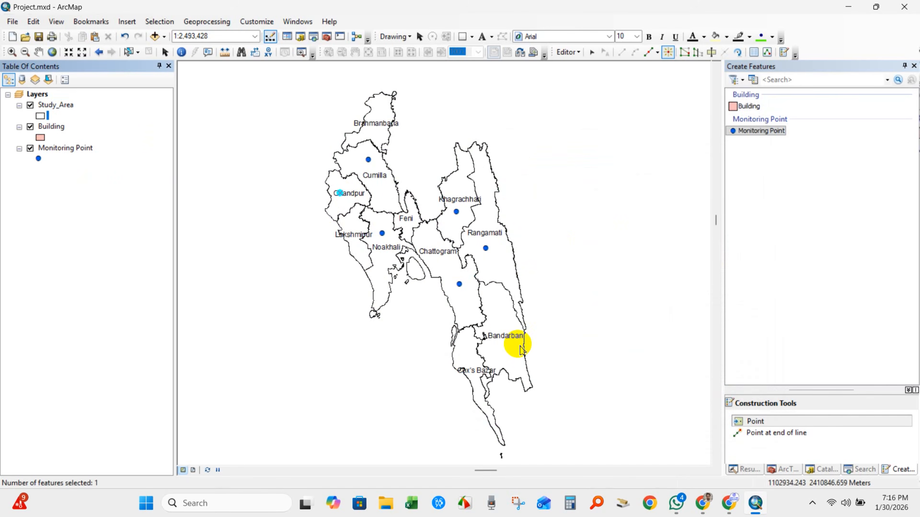
{"action": "left_click", "coordinate": [504, 336]}
{"action": "left_click", "coordinate": [473, 362]}
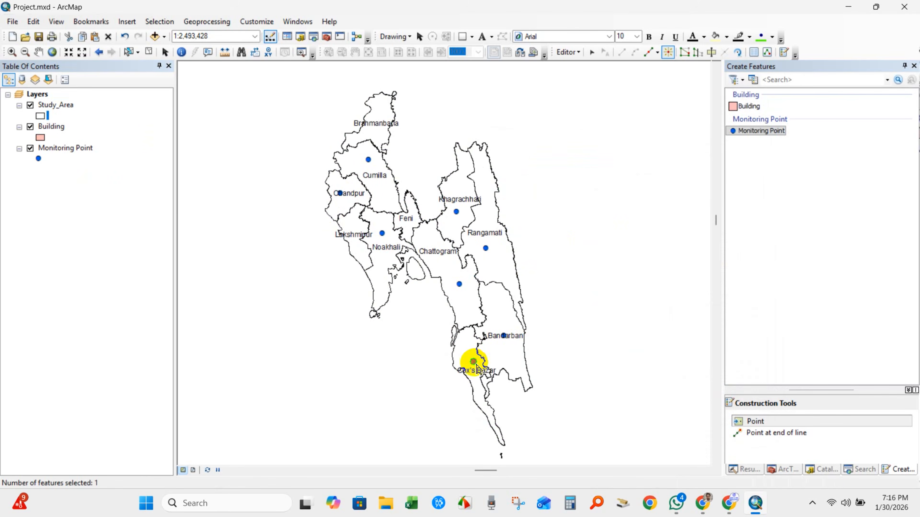
{"action": "left_click", "coordinate": [357, 232]}
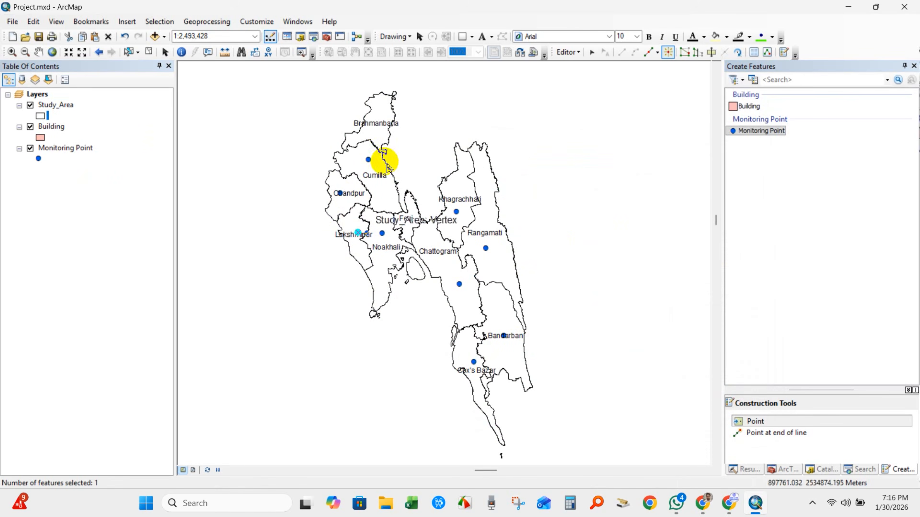
{"action": "left_click", "coordinate": [376, 120]}
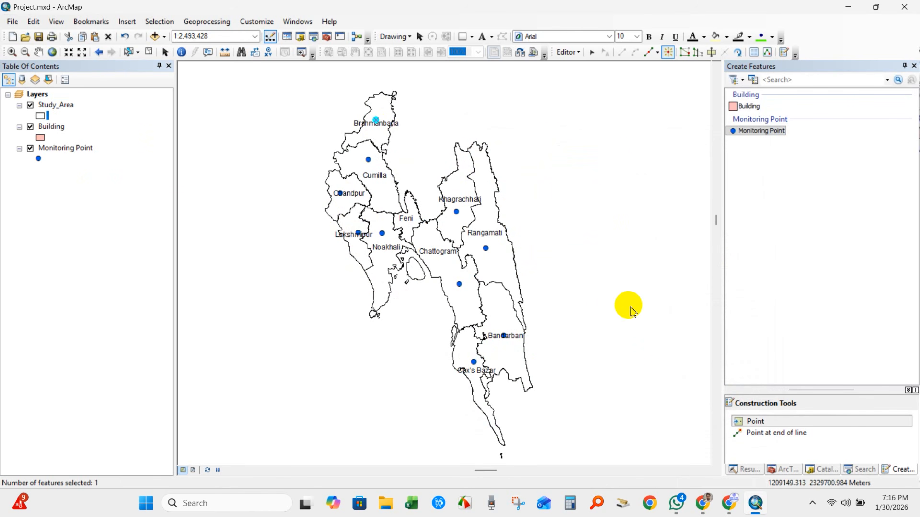
Turn off the Study_Area layer's visibility and switch to the Pan tool.
{"action": "left_click", "coordinate": [31, 105]}
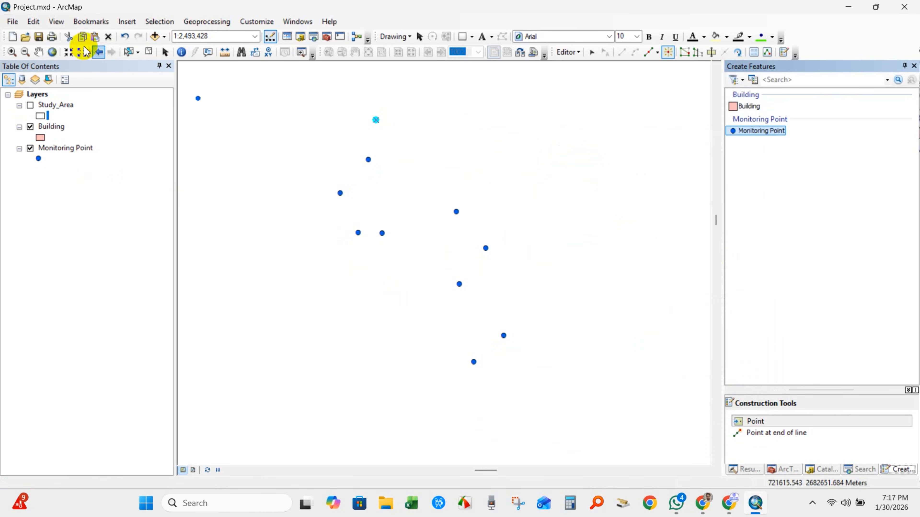
{"action": "left_click", "coordinate": [40, 52]}
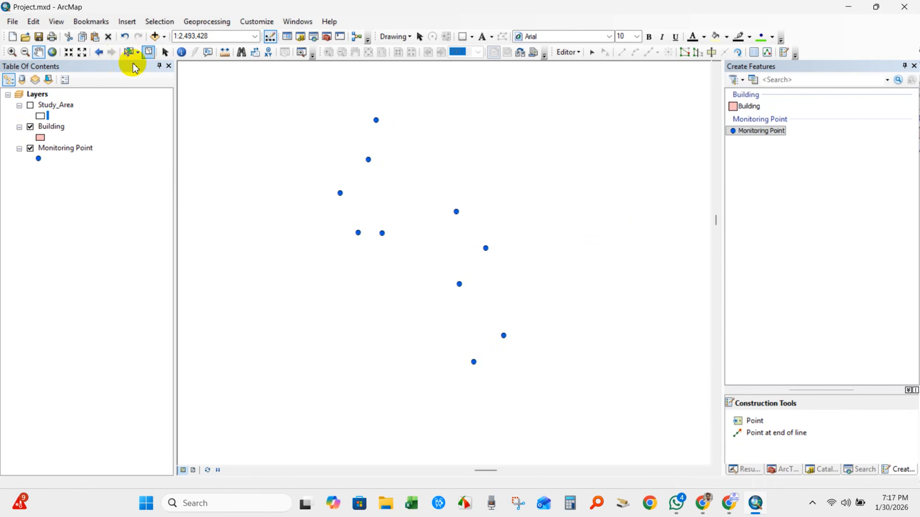
Turn on the Study_Area layer's visibility, and end the edit session with the new Monitoring Point edits saved.
{"action": "left_click", "coordinate": [31, 105]}
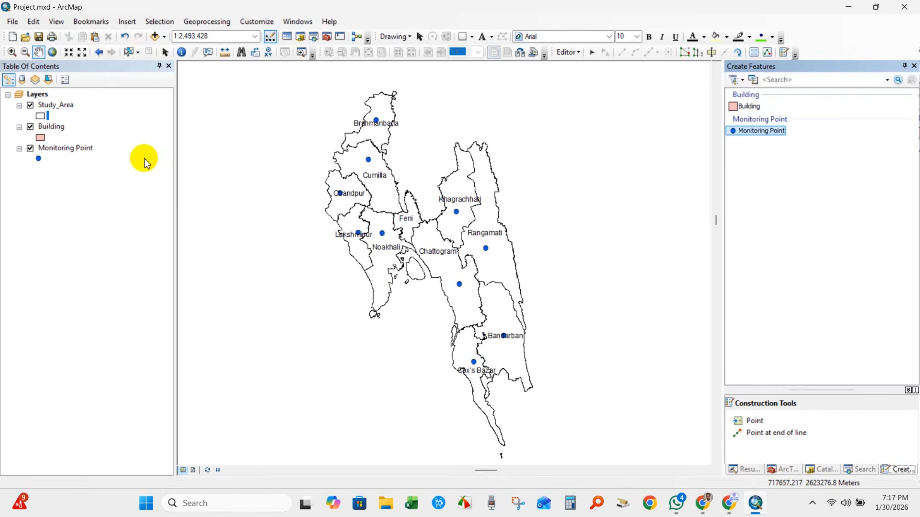
{"action": "mouse_move", "coordinate": [416, 232]}
{"action": "left_mouse_down"}
{"action": "mouse_move", "coordinate": [429, 248]}
{"action": "mouse_move", "coordinate": [416, 234]}
{"action": "left_mouse_up"}
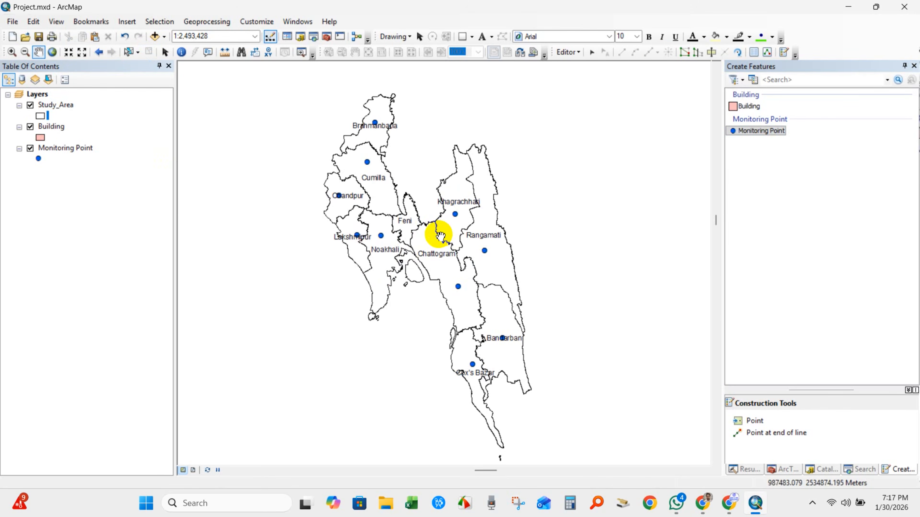
{"action": "left_click", "coordinate": [567, 53]}
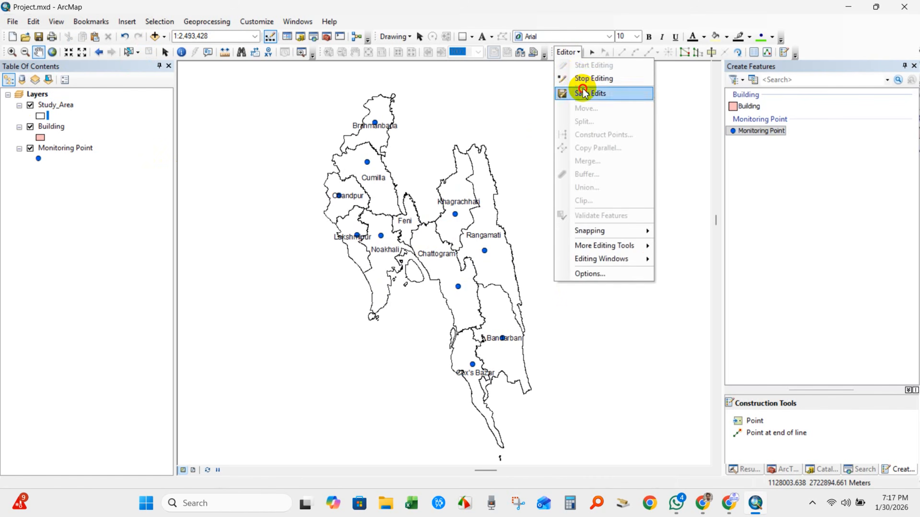
{"action": "left_click", "coordinate": [582, 91]}
{"action": "left_click", "coordinate": [567, 53]}
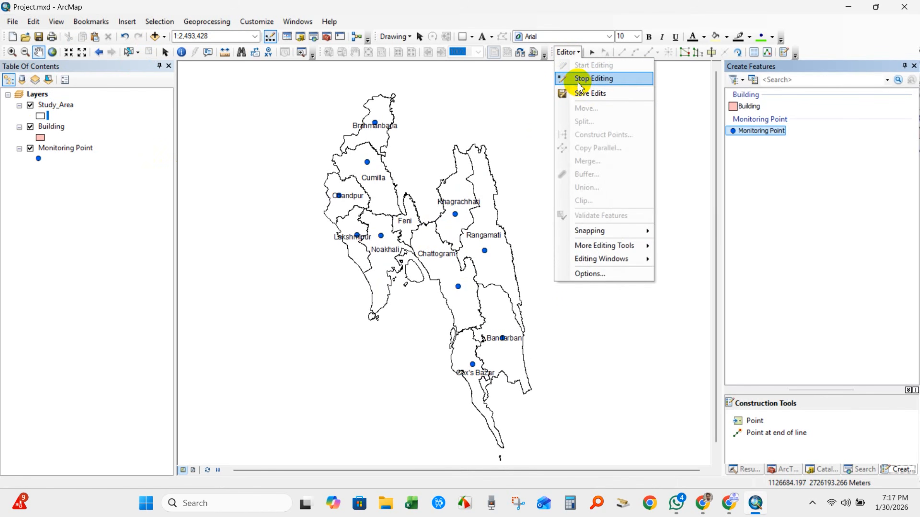
{"action": "left_click", "coordinate": [580, 77]}
Start a new edit session on the Study_Area layer.
{"action": "left_click", "coordinate": [569, 55]}
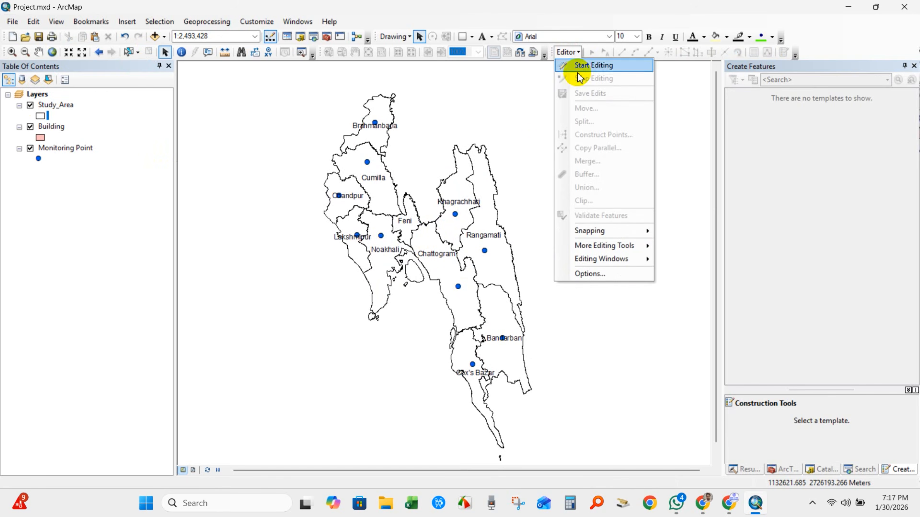
{"action": "left_click", "coordinate": [573, 64]}
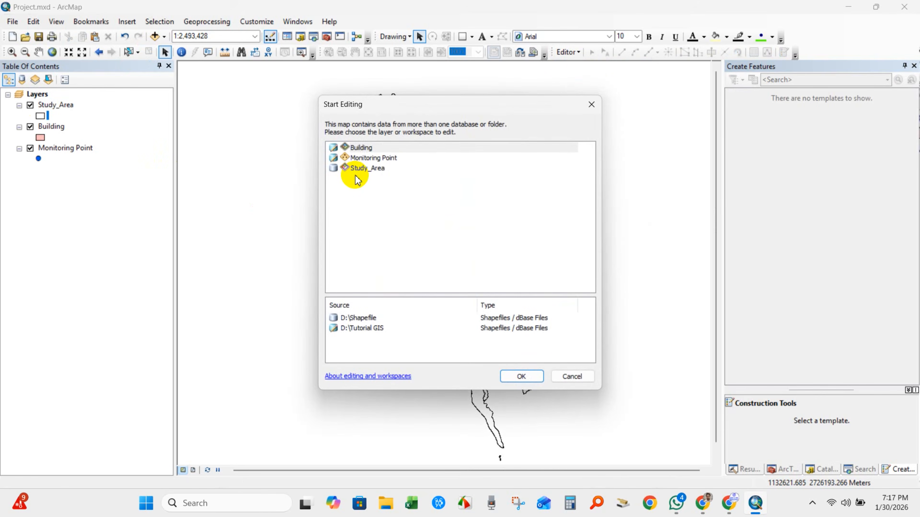
{"action": "left_click", "coordinate": [360, 160]}
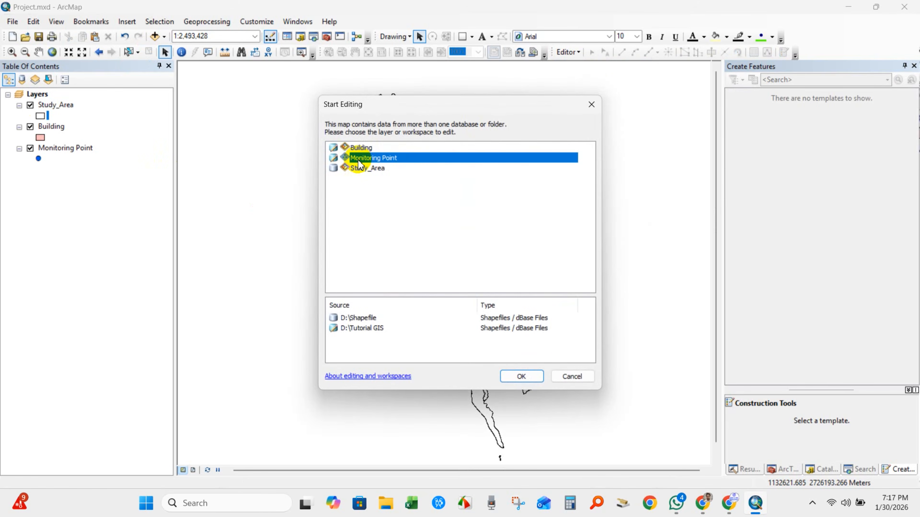
{"action": "left_click", "coordinate": [358, 169]}
{"action": "left_click", "coordinate": [522, 377]}
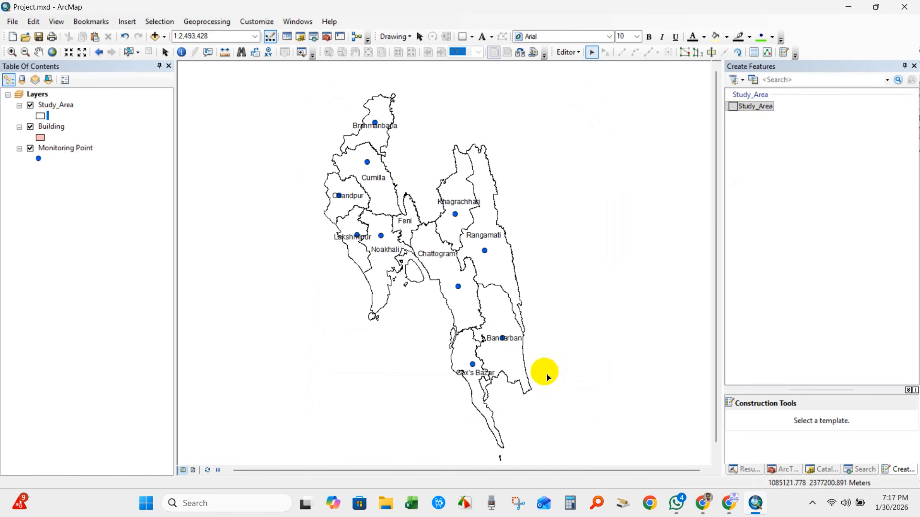